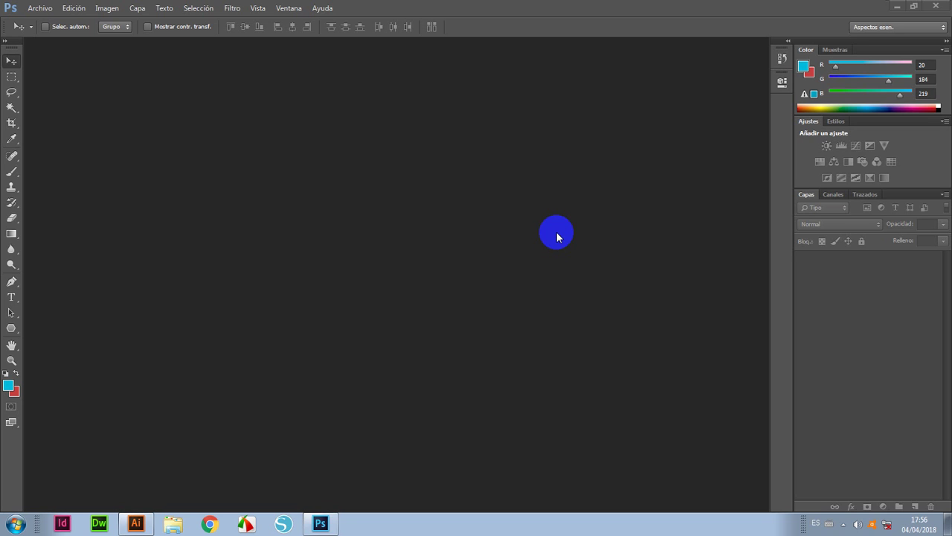
- Create a new International Paper A3 document in centimetres, 300 ppi, RGB, white background
{"action": "left_click", "coordinate": [40, 8]}
{"action": "left_click", "coordinate": [44, 22]}
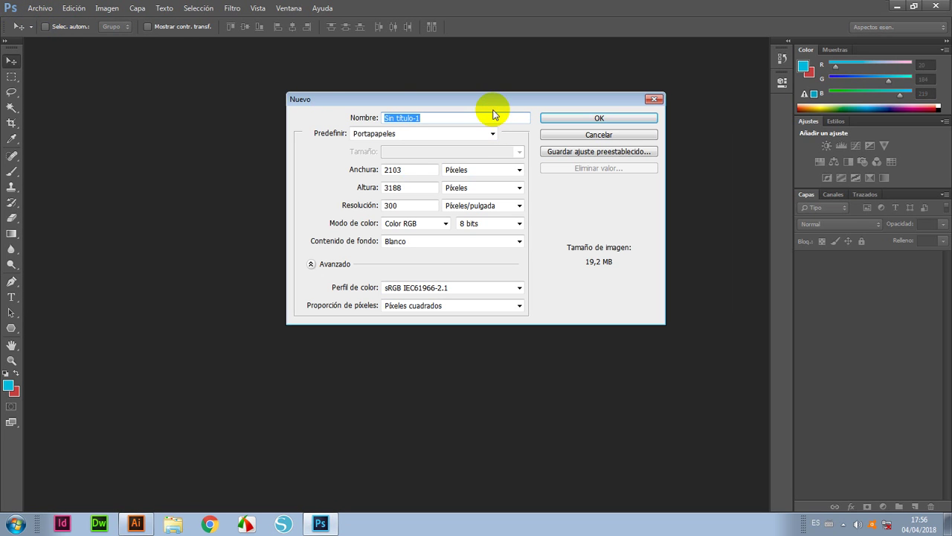
{"action": "left_click", "coordinate": [499, 325]}
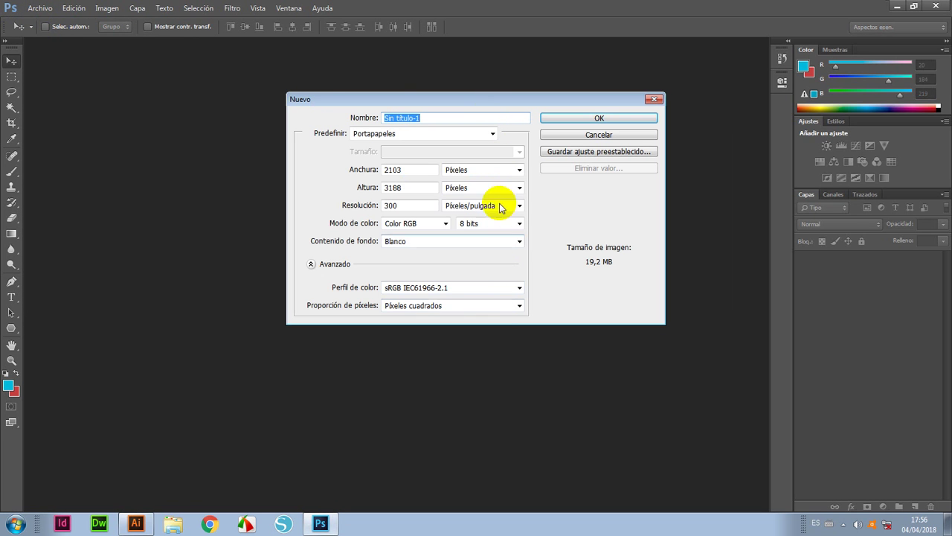
{"action": "left_click", "coordinate": [492, 133]}
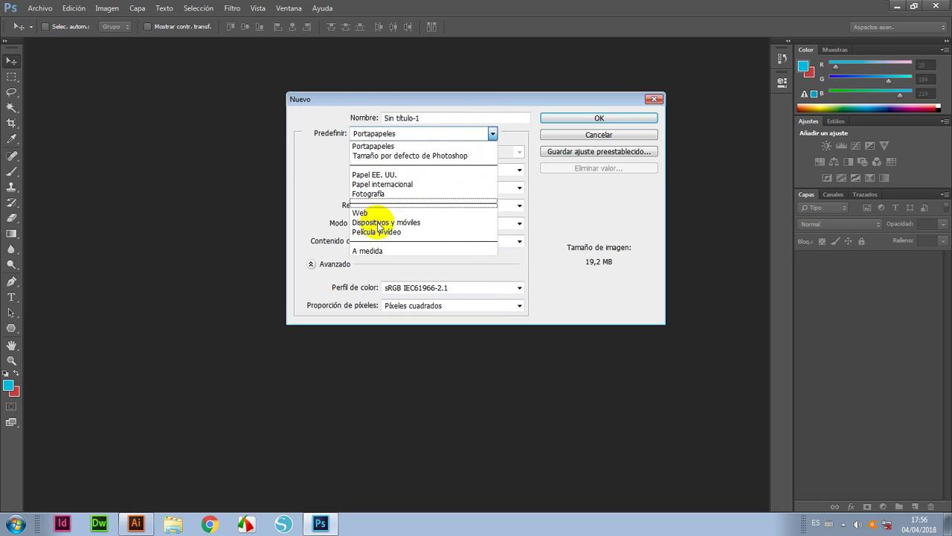
{"action": "left_click", "coordinate": [506, 138]}
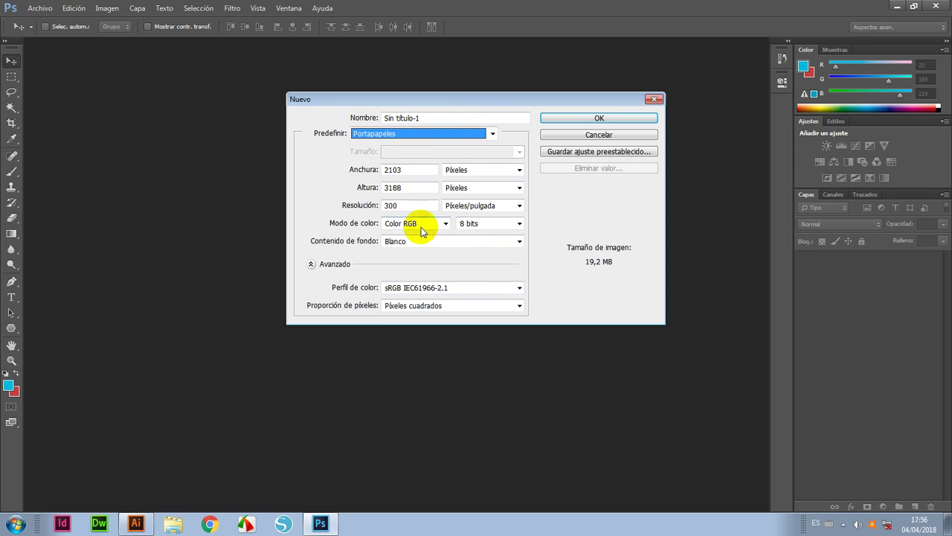
{"action": "left_click", "coordinate": [492, 135]}
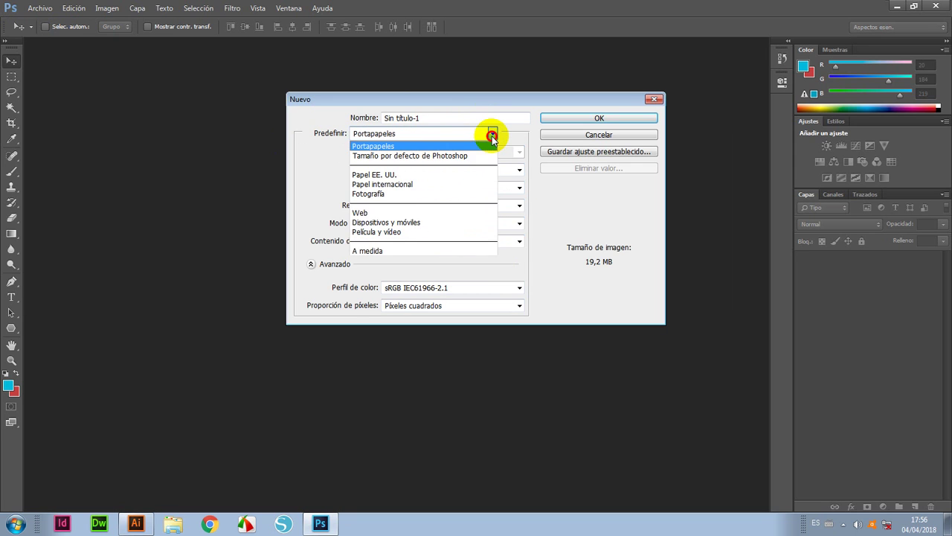
{"action": "left_click", "coordinate": [389, 184]}
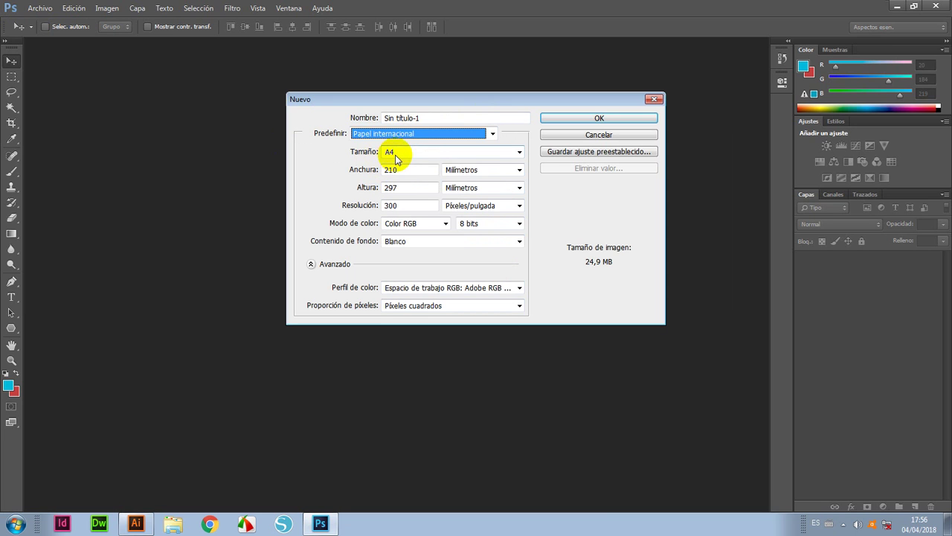
{"action": "left_click", "coordinate": [510, 153]}
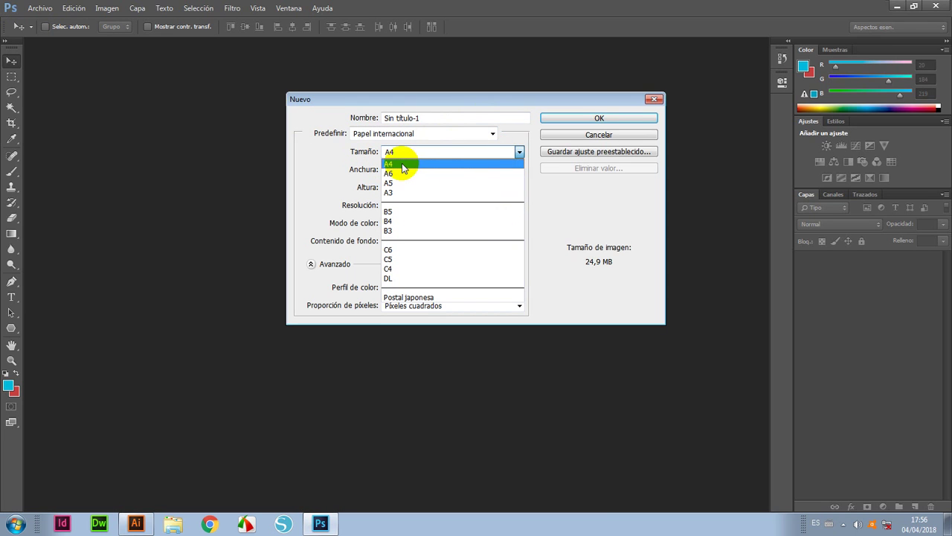
{"action": "left_click", "coordinate": [390, 192]}
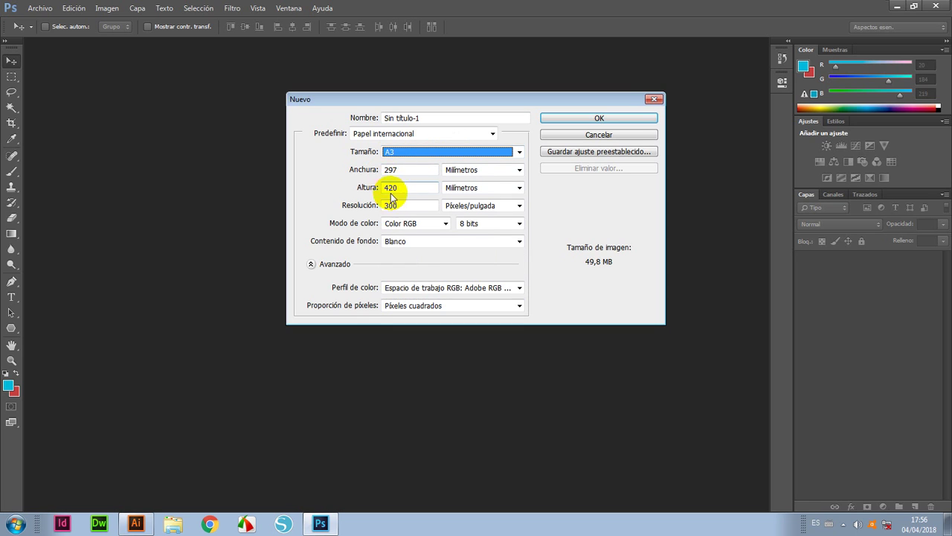
{"action": "left_click", "coordinate": [519, 170]}
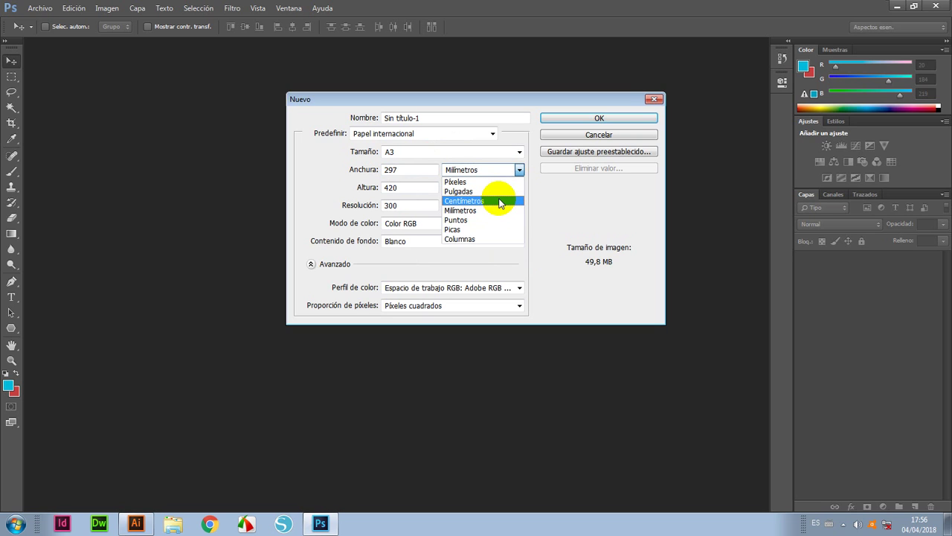
{"action": "left_click", "coordinate": [500, 203]}
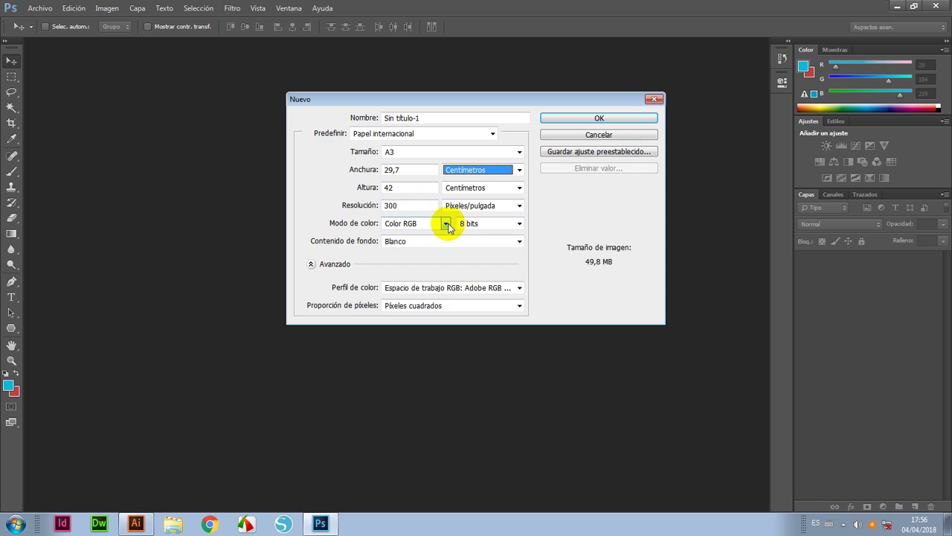
{"action": "left_click", "coordinate": [447, 224]}
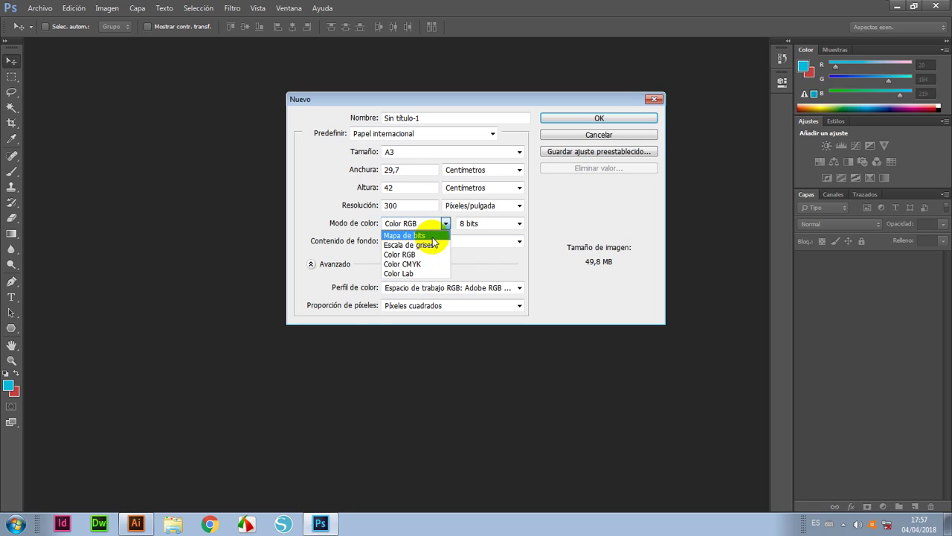
{"action": "left_click", "coordinate": [466, 223]}
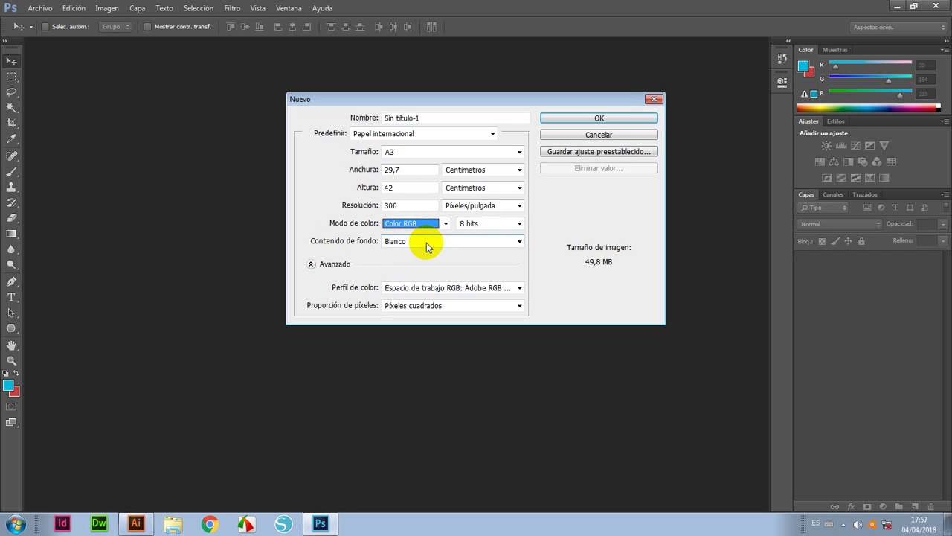
{"action": "left_click", "coordinate": [599, 119]}
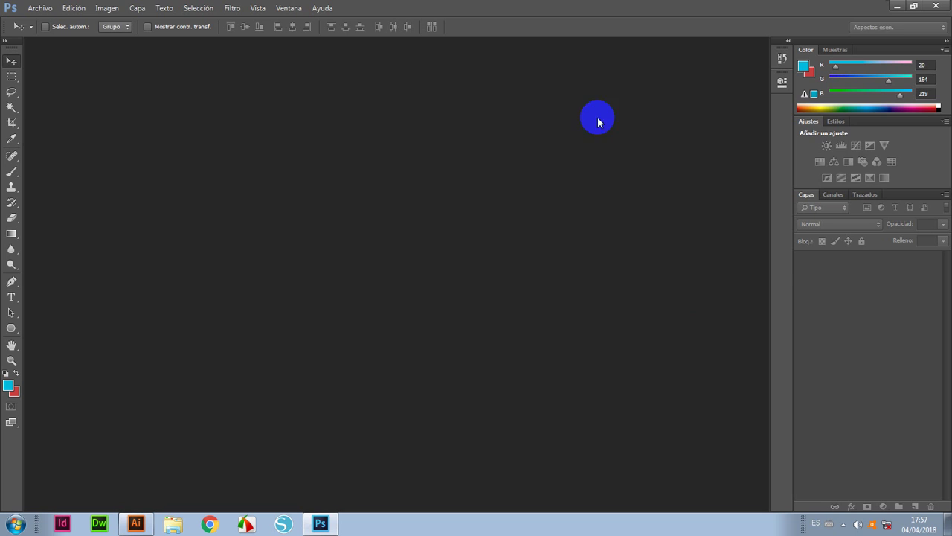
- Create another 2103 × 3188 px, 300 ppi document with Transparent background content
{"action": "left_click", "coordinate": [32, 9]}
{"action": "left_click", "coordinate": [33, 20]}
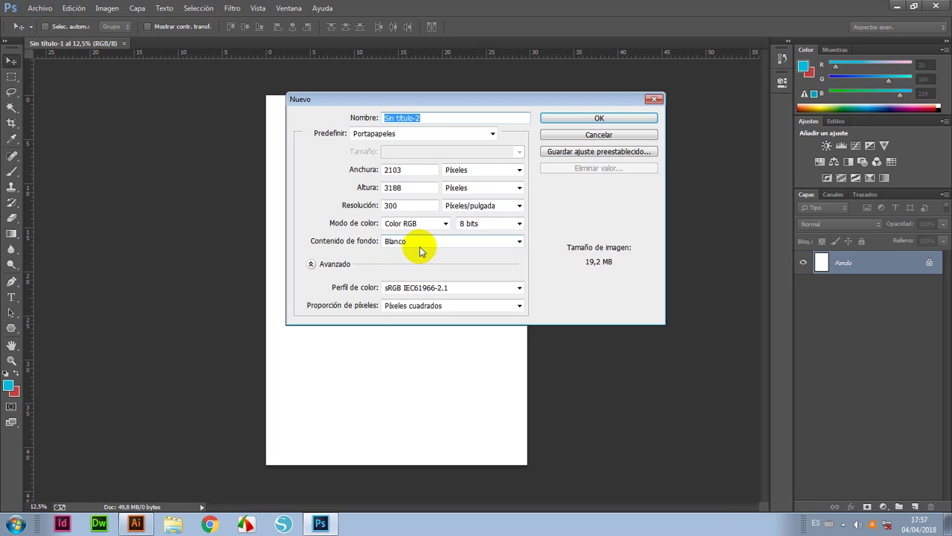
{"action": "left_click", "coordinate": [420, 251]}
{"action": "left_click", "coordinate": [425, 271]}
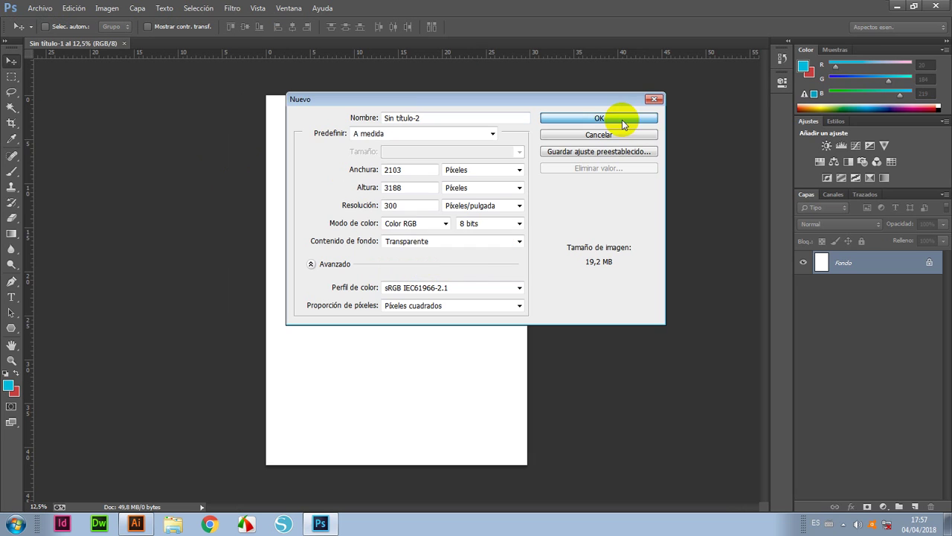
{"action": "left_click", "coordinate": [599, 119]}
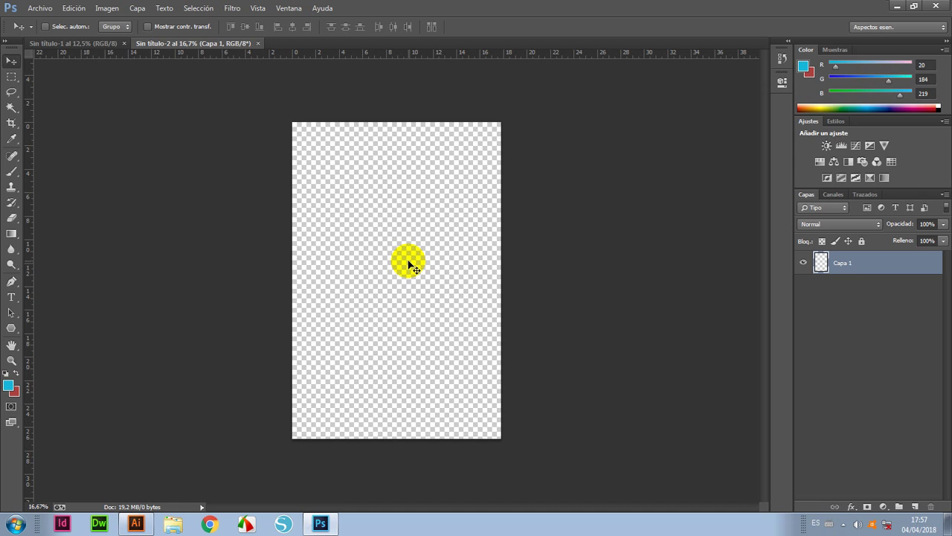
{"action": "left_click", "coordinate": [846, 257]}
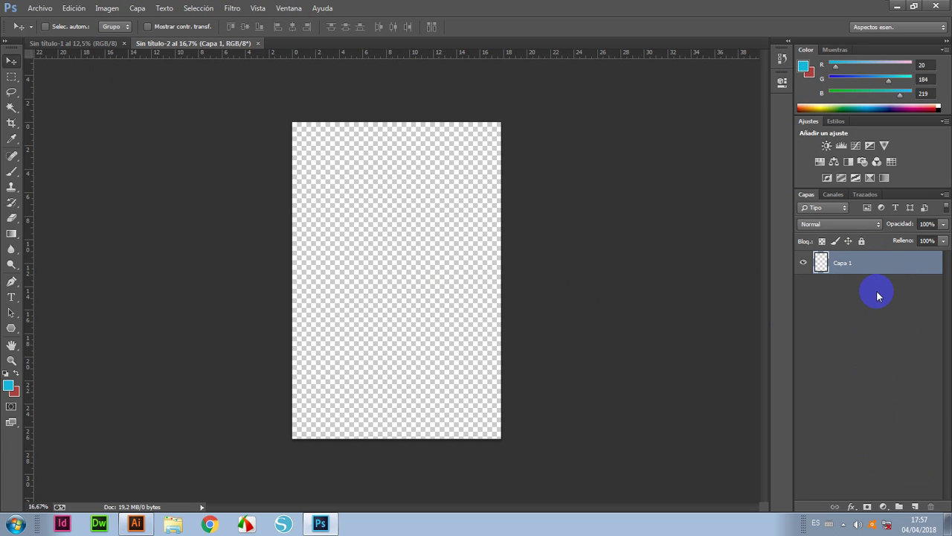
- Type 'dsf' in script on the page, reposition it, and add empty layer Capa 1 above
{"action": "left_click", "coordinate": [10, 298]}
{"action": "left_click", "coordinate": [317, 244]}
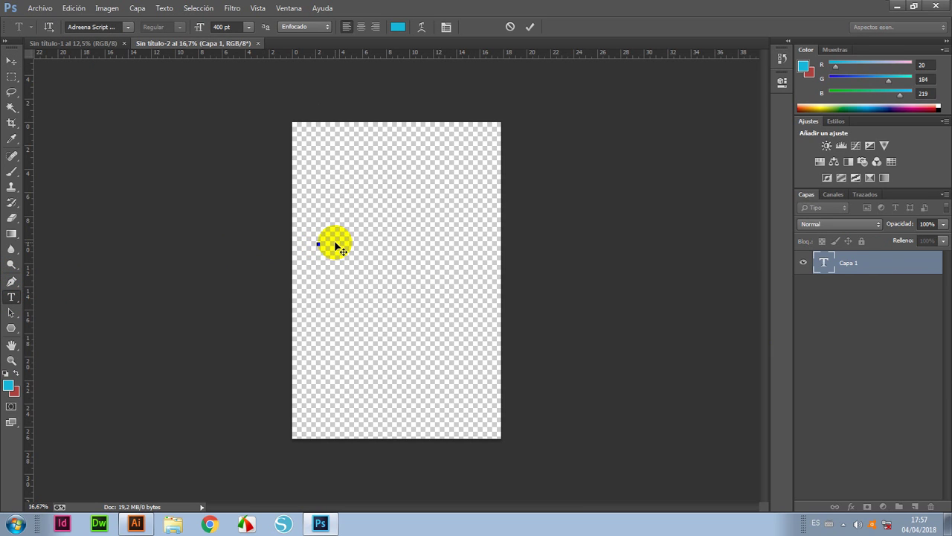
{"action": "type", "text": "dsf"}
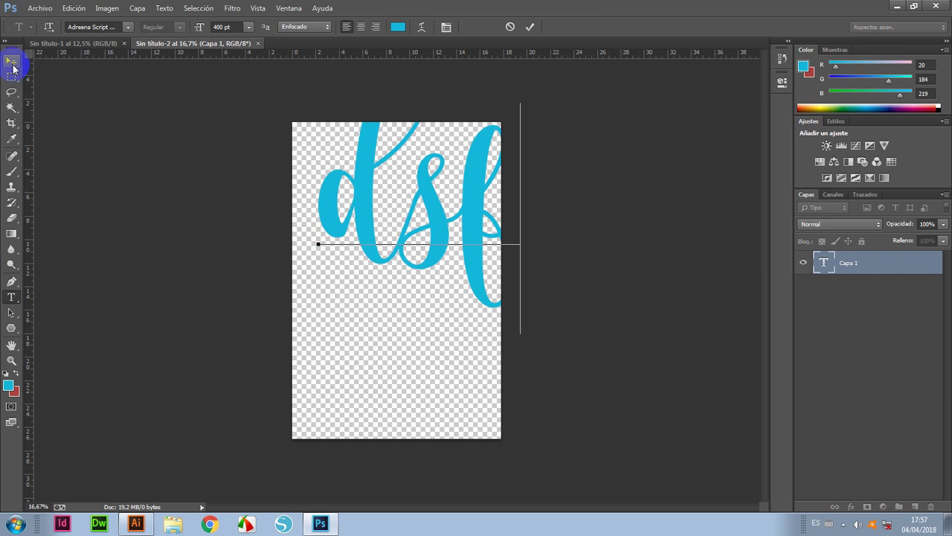
{"action": "left_click", "coordinate": [11, 65]}
{"action": "mouse_move", "coordinate": [367, 198]}
{"action": "left_mouse_down"}
{"action": "mouse_move", "coordinate": [300, 273]}
{"action": "mouse_move", "coordinate": [349, 262]}
{"action": "left_mouse_up"}
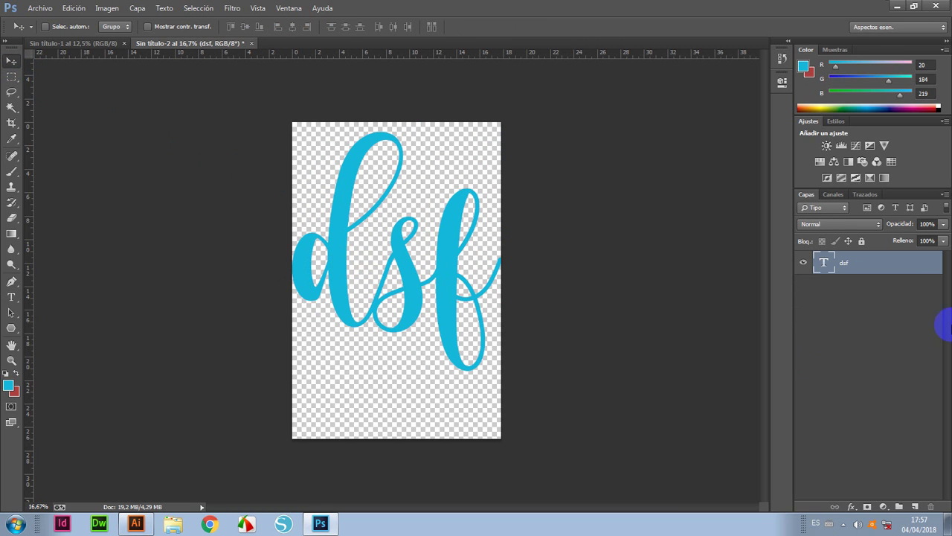
{"action": "left_click", "coordinate": [842, 270]}
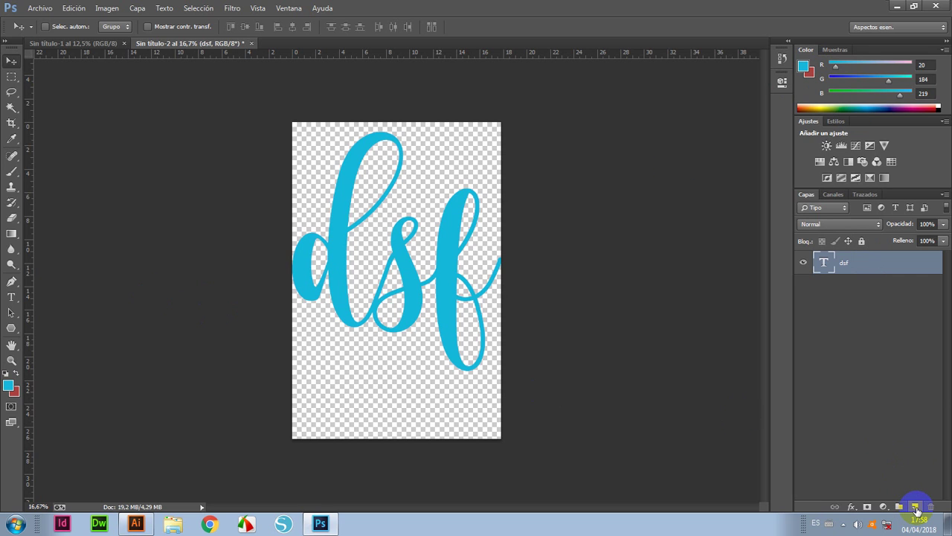
{"action": "left_click", "coordinate": [915, 507]}
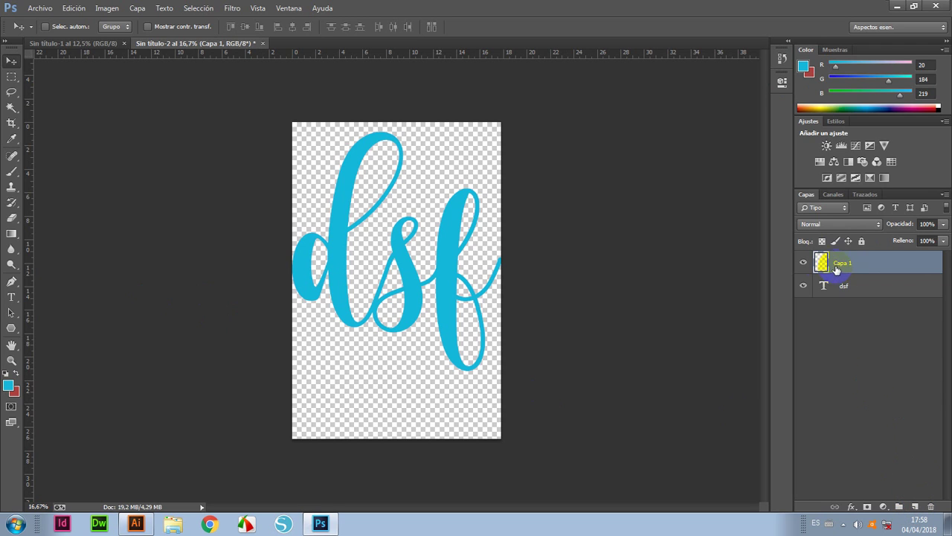
- Draw a slate-blue rectangle and move it up to overlap the dsf text
{"action": "left_click", "coordinate": [11, 328]}
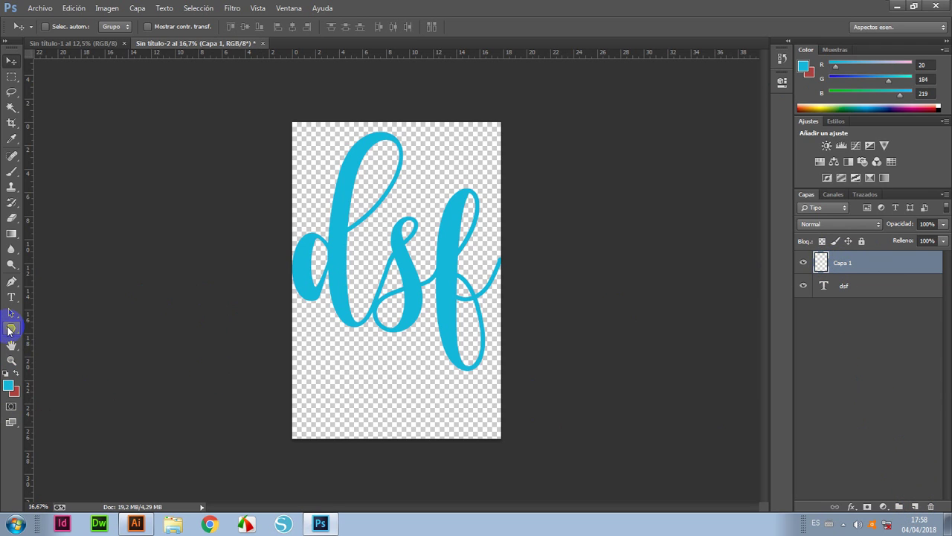
{"action": "mouse_move", "coordinate": [11, 328]}
{"action": "left_mouse_down"}
{"action": "mouse_move", "coordinate": [82, 333]}
{"action": "mouse_move", "coordinate": [60, 328]}
{"action": "left_mouse_up"}
{"action": "left_click_drag", "start_coordinate": [314, 279], "coordinate": [456, 378]}
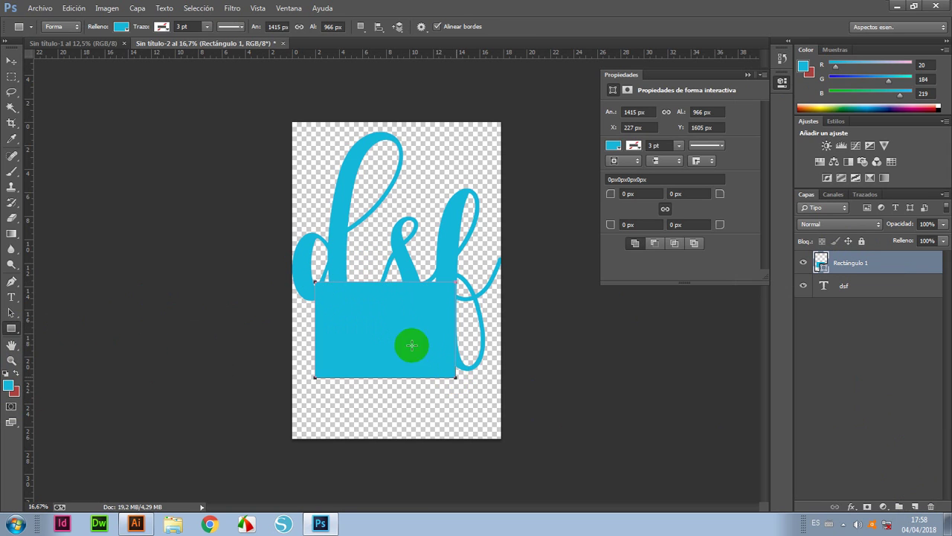
{"action": "left_click", "coordinate": [127, 29]}
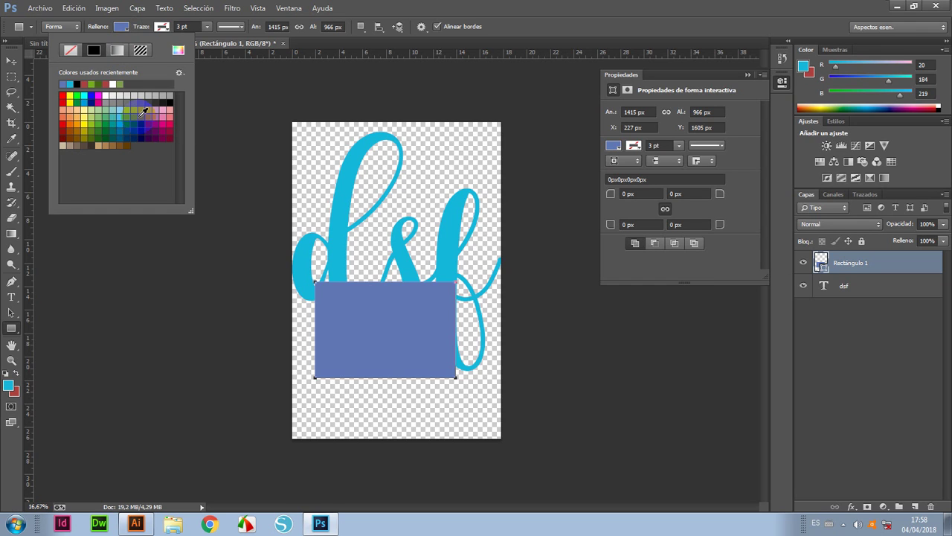
{"action": "left_click", "coordinate": [13, 62]}
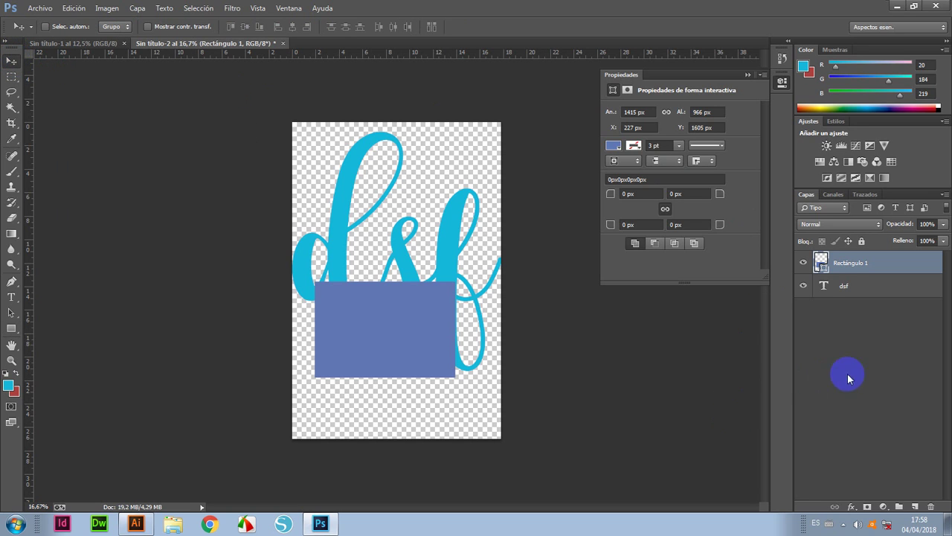
{"action": "left_click_drag", "start_coordinate": [357, 334], "coordinate": [403, 243]}
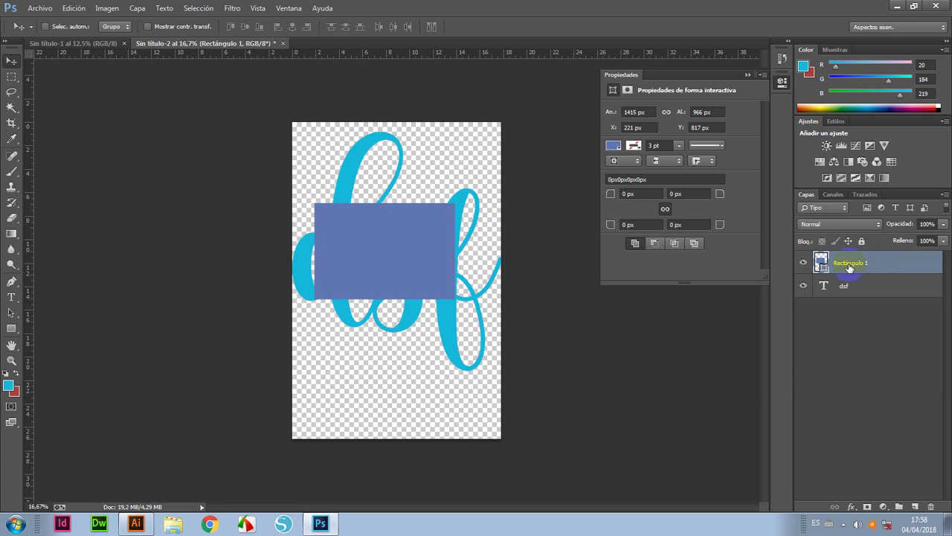
- Reposition the dsf text and stack Rectángulo 1 below the dsf layer
{"action": "left_click", "coordinate": [848, 294]}
{"action": "left_click_drag", "start_coordinate": [348, 157], "coordinate": [857, 290]}
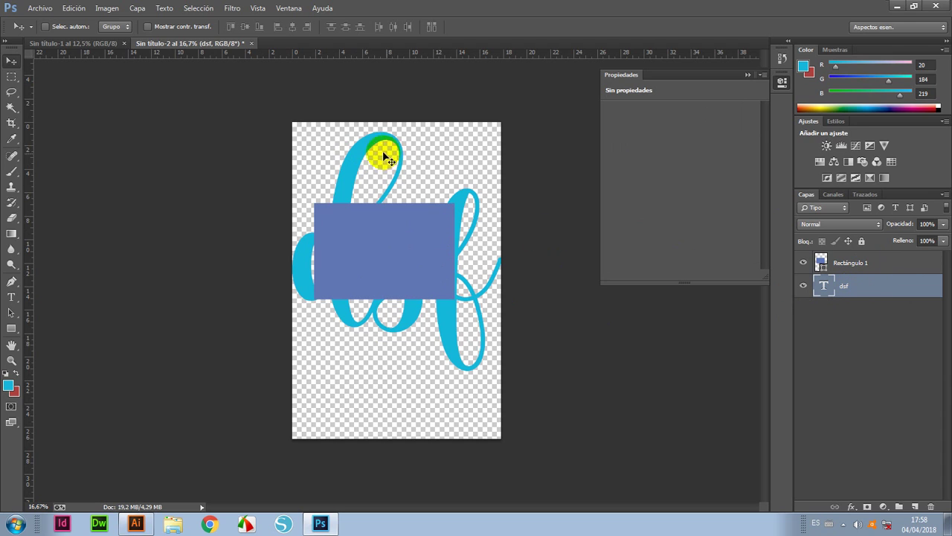
{"action": "left_click_drag", "start_coordinate": [381, 152], "coordinate": [376, 140]}
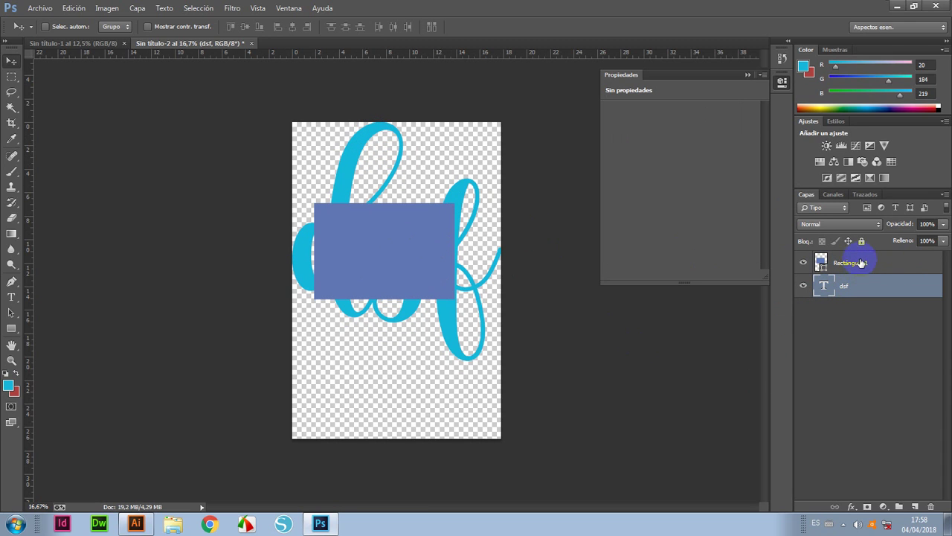
{"action": "left_click_drag", "start_coordinate": [865, 262], "coordinate": [872, 308]}
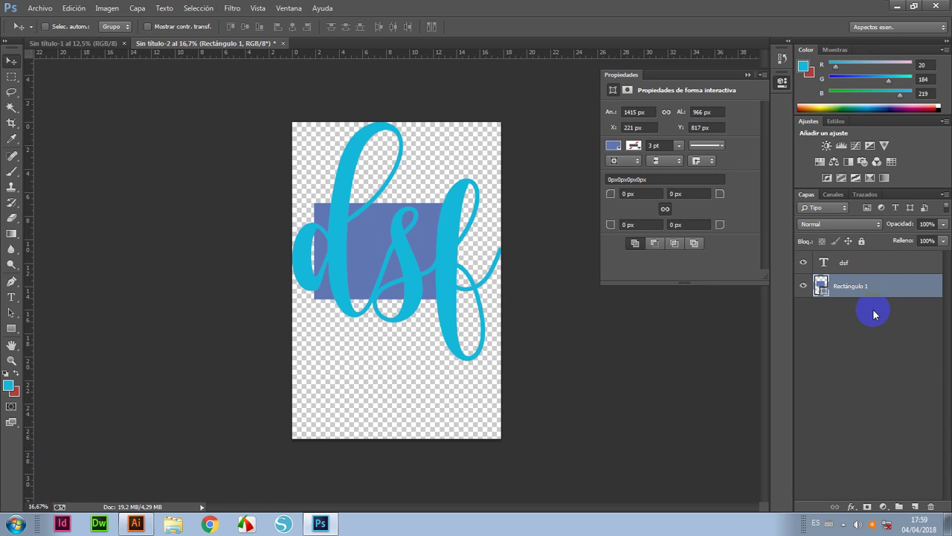
- Open 1a.jpg, choosing 'No modificar' for its missing colour profile
{"action": "left_click", "coordinate": [876, 292]}
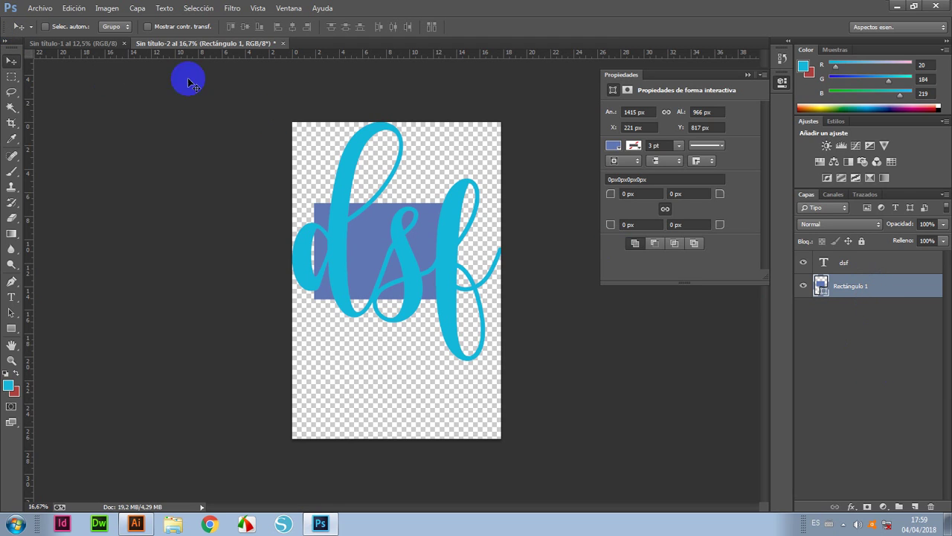
{"action": "left_click", "coordinate": [446, 246]}
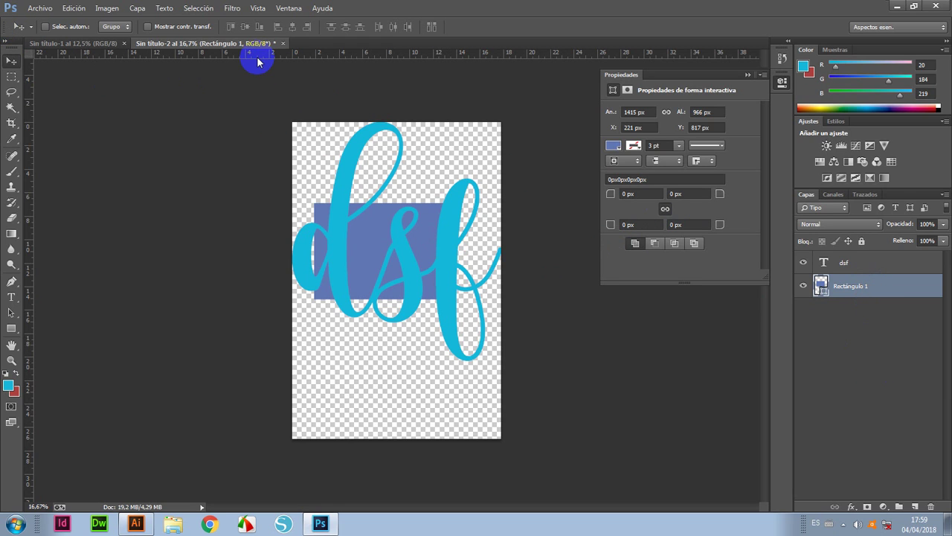
{"action": "left_click", "coordinate": [38, 9]}
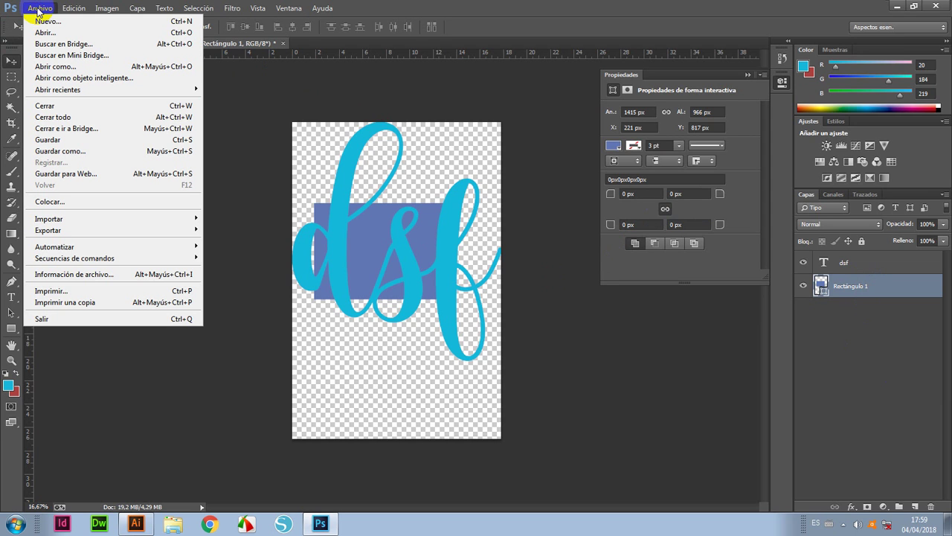
{"action": "left_click", "coordinate": [44, 32]}
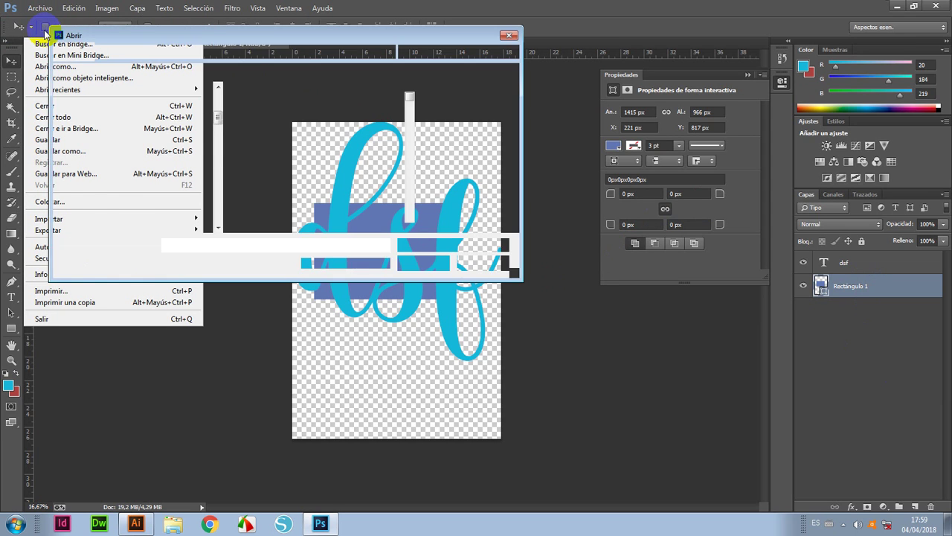
{"action": "left_click", "coordinate": [410, 97]}
{"action": "left_click_drag", "start_coordinate": [409, 97], "coordinate": [410, 91]}
{"action": "key", "text": "Escape"}
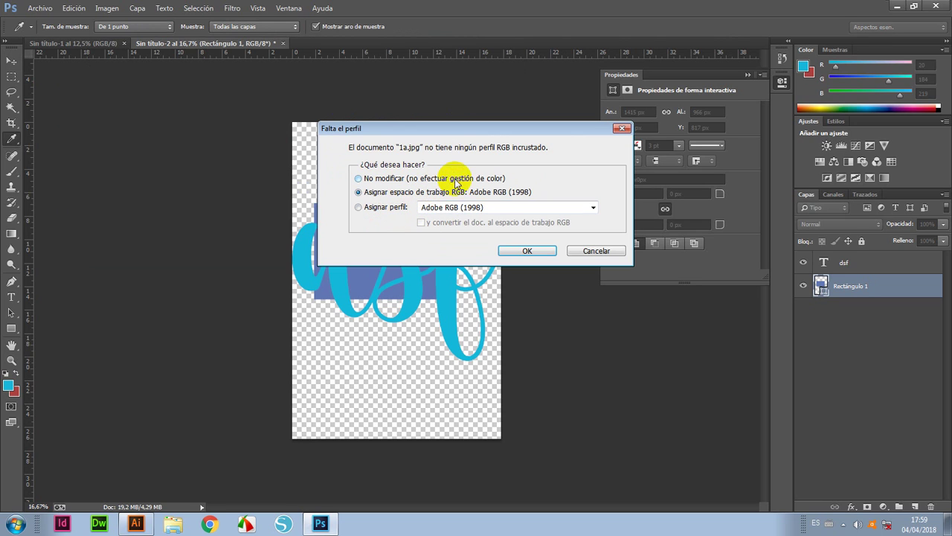
{"action": "left_click", "coordinate": [359, 178]}
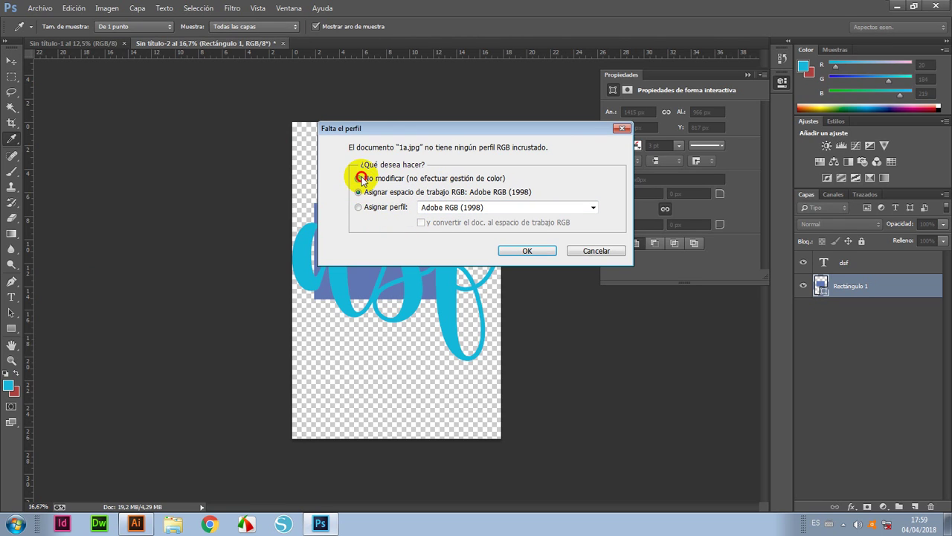
{"action": "left_click", "coordinate": [528, 251]}
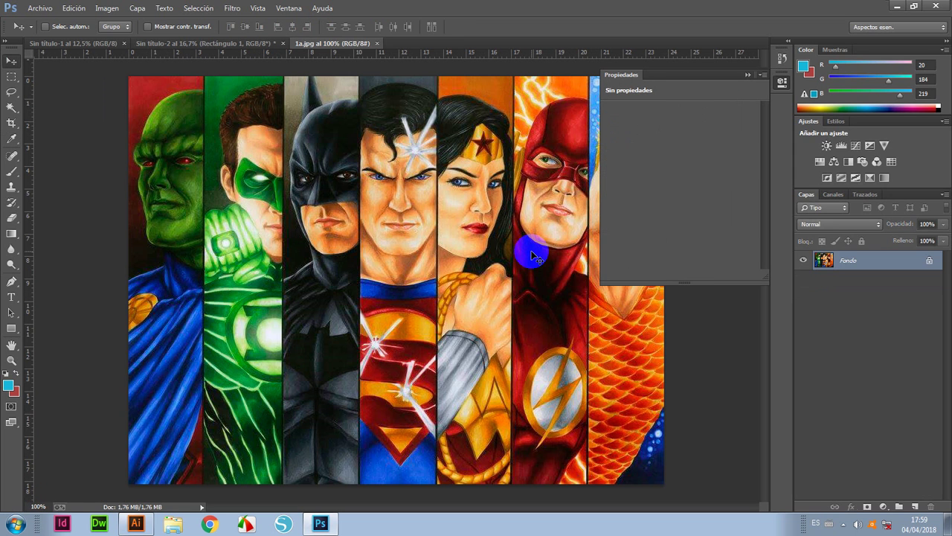
- Add large cyan script text 'dfg' over the superhero image and shift it left
{"action": "left_click", "coordinate": [748, 75]}
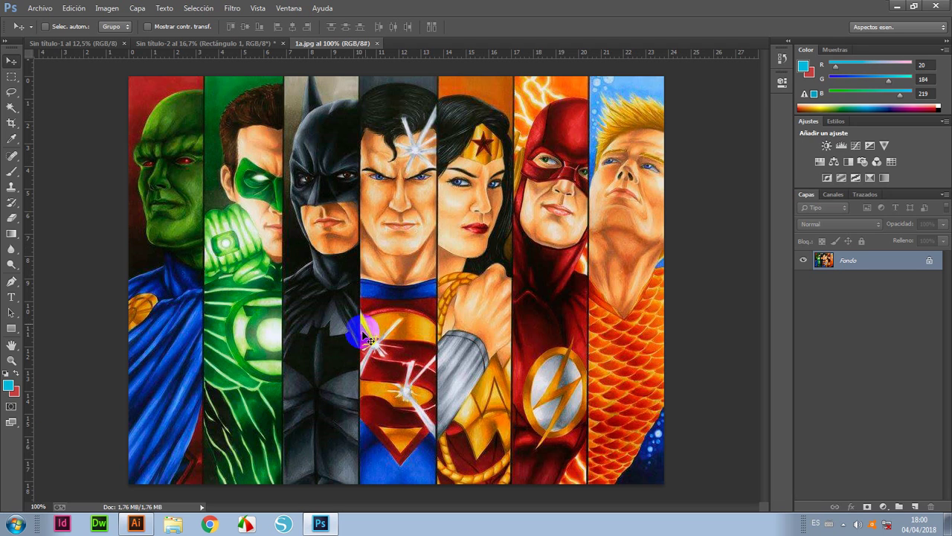
{"action": "left_click", "coordinate": [11, 297]}
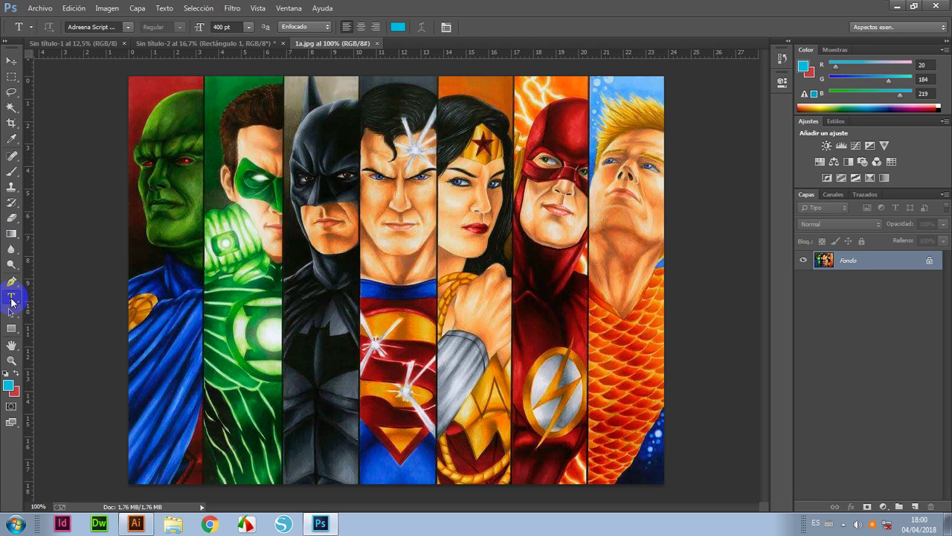
{"action": "left_click", "coordinate": [255, 324]}
{"action": "type", "text": "dfg"}
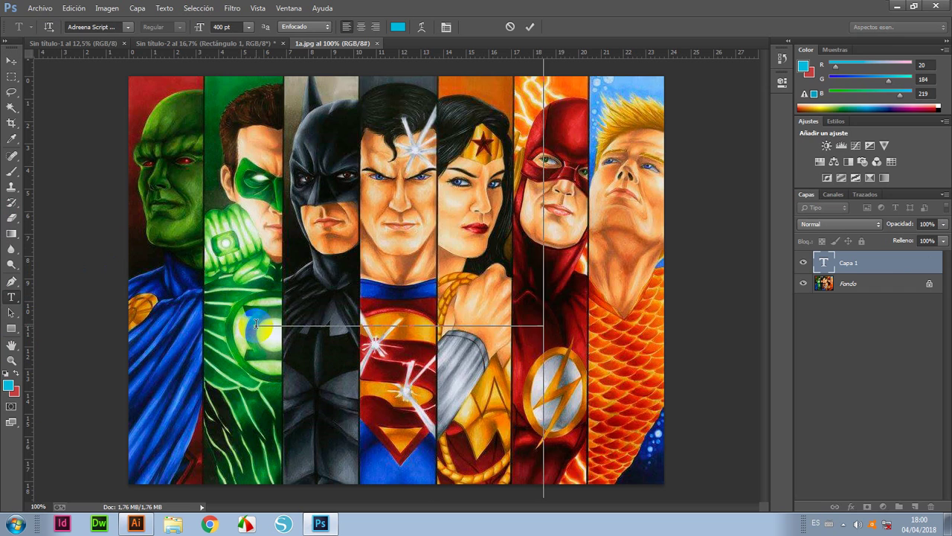
{"action": "left_click", "coordinate": [11, 60]}
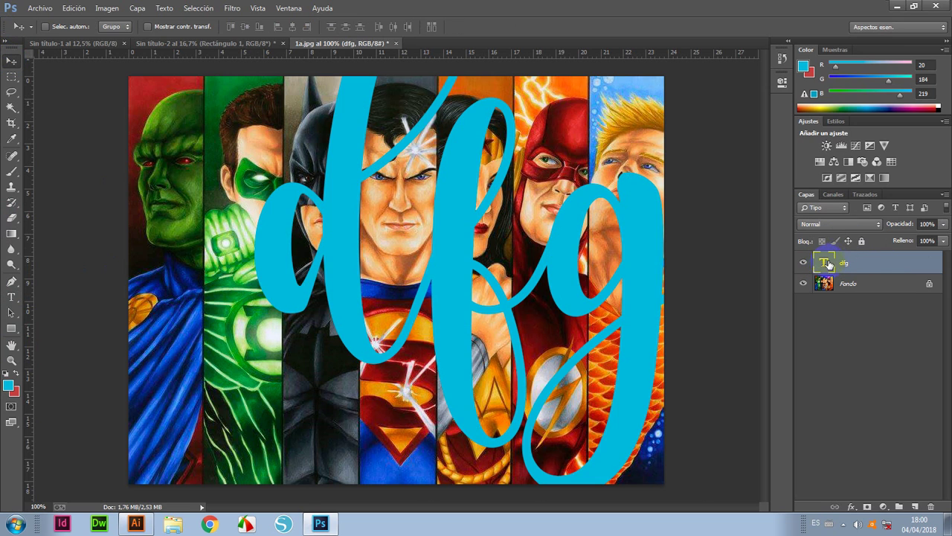
{"action": "mouse_move", "coordinate": [503, 272]}
{"action": "left_mouse_down"}
{"action": "mouse_move", "coordinate": [329, 296]}
{"action": "mouse_move", "coordinate": [393, 281]}
{"action": "left_mouse_up"}
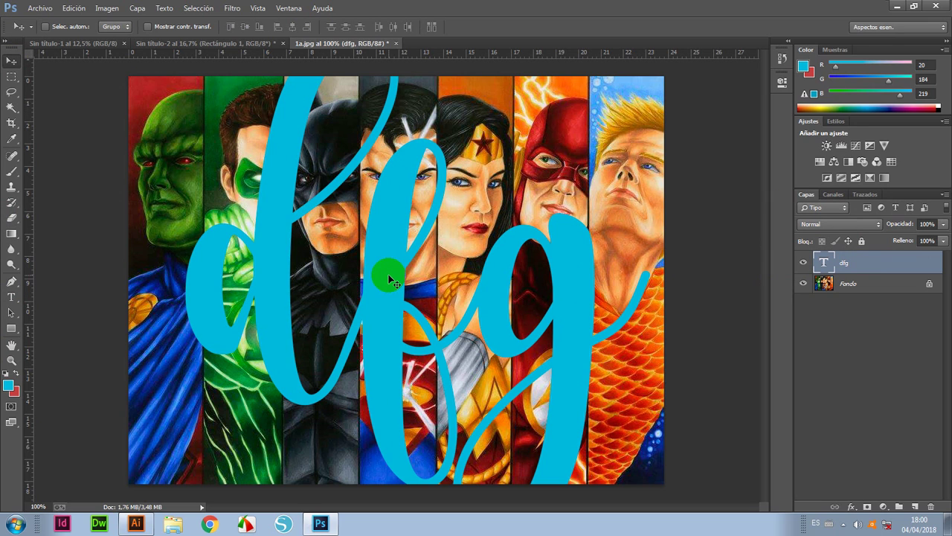
- Flatten the image into one background layer and show the History panel
{"action": "left_click", "coordinate": [136, 9]}
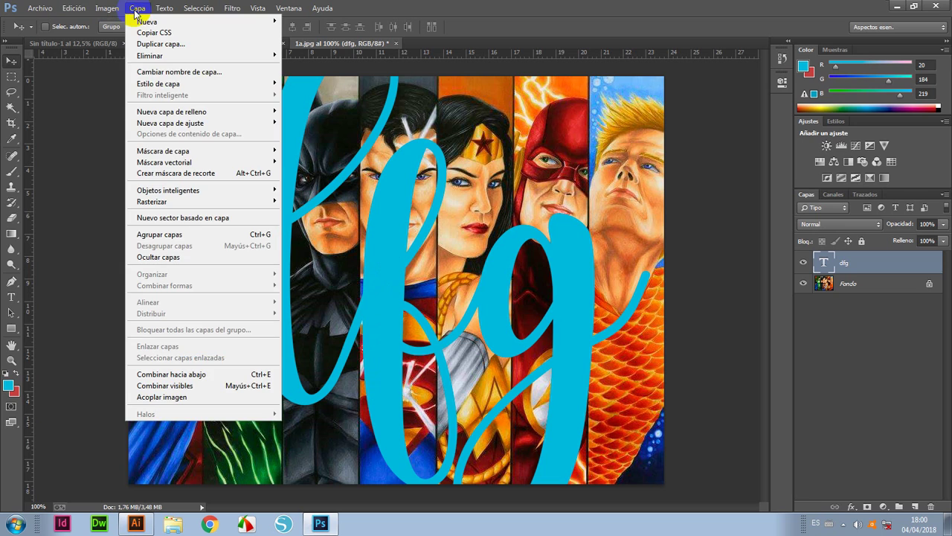
{"action": "left_click", "coordinate": [185, 398]}
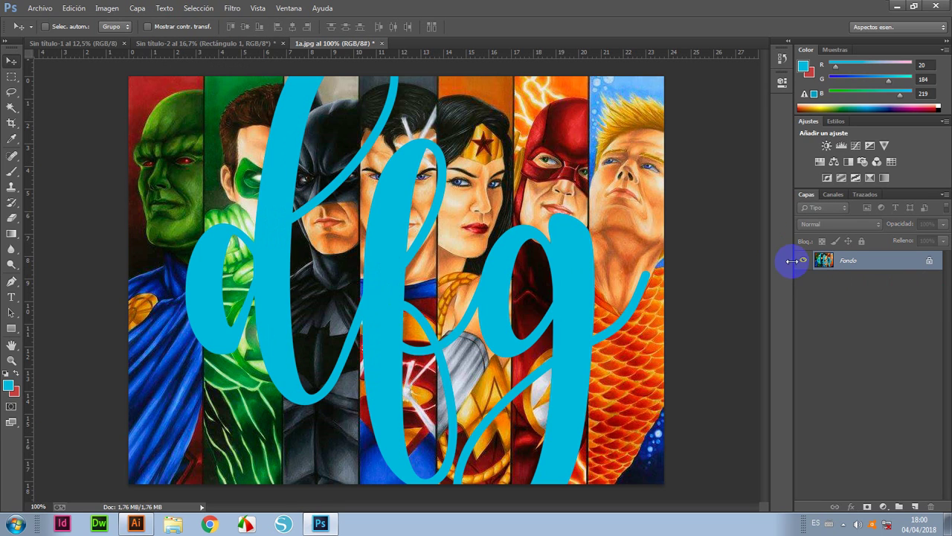
{"action": "left_click", "coordinate": [861, 264]}
{"action": "left_click", "coordinate": [783, 64]}
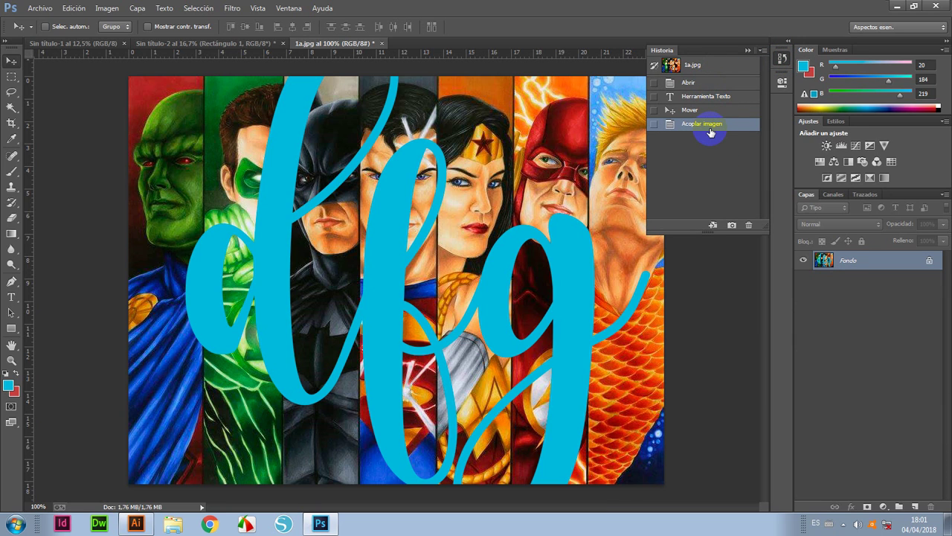
- Step through the History states, ending on 'Mover' before Acoplar imagen
{"action": "left_click", "coordinate": [290, 9]}
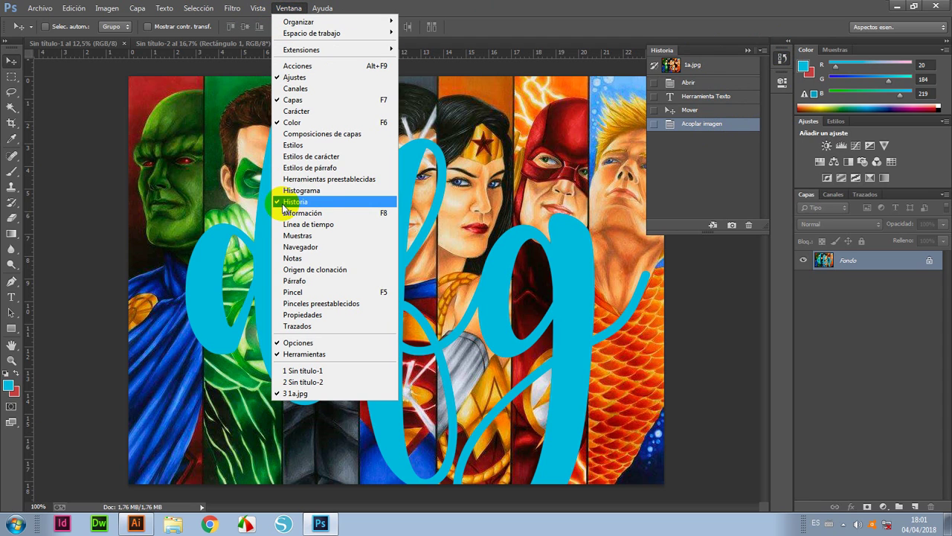
{"action": "left_click", "coordinate": [709, 158]}
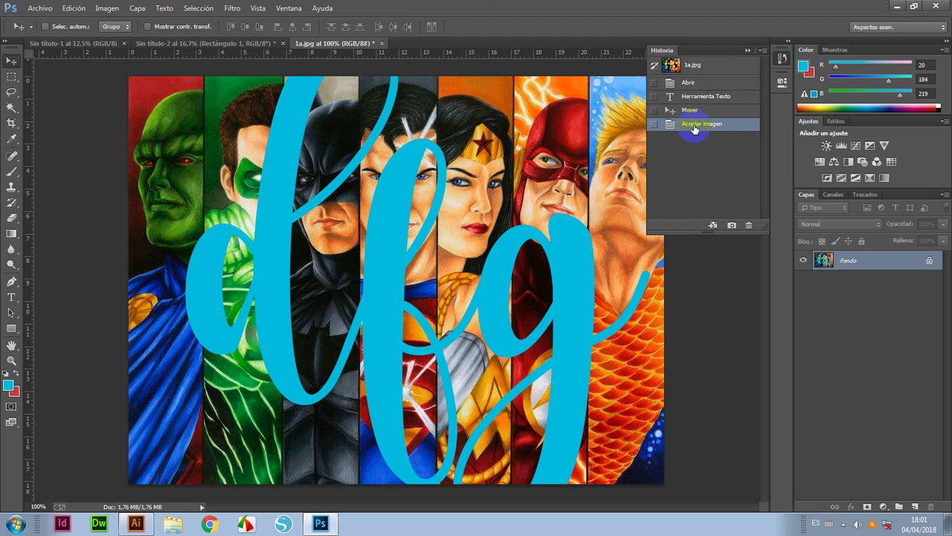
{"action": "left_click", "coordinate": [691, 111]}
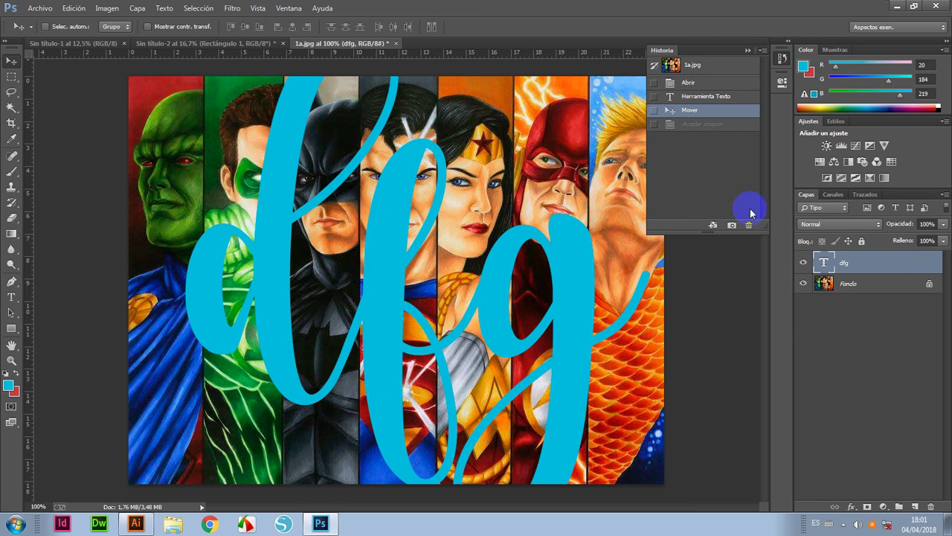
{"action": "left_click", "coordinate": [683, 95]}
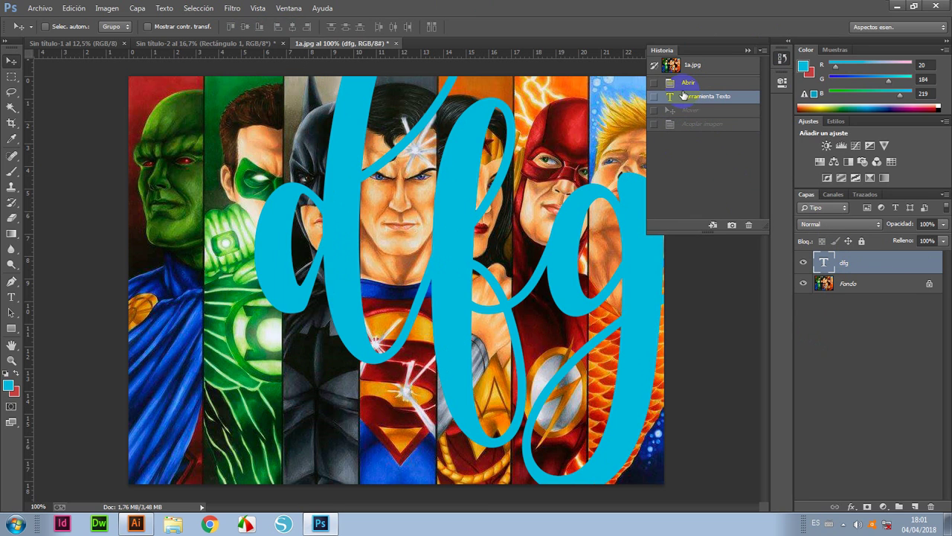
{"action": "left_click", "coordinate": [685, 83]}
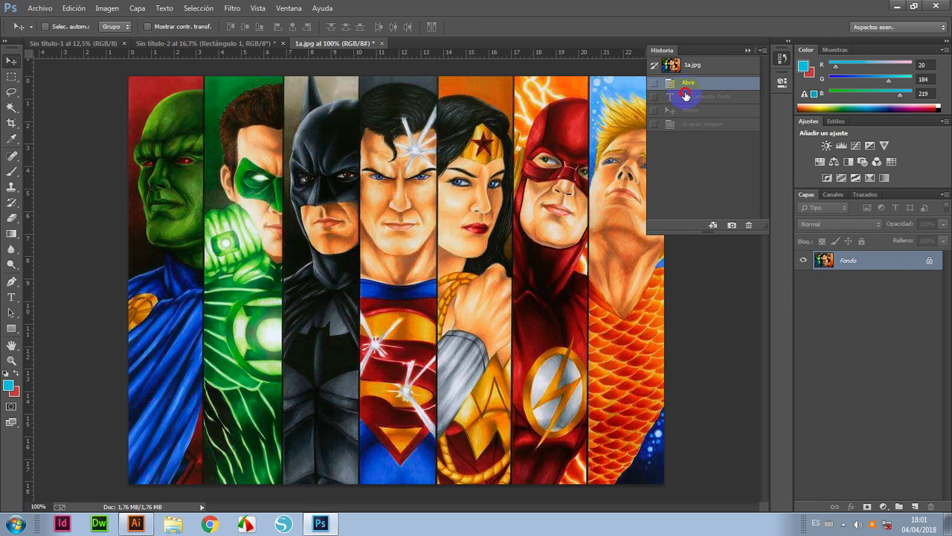
{"action": "left_click", "coordinate": [688, 96]}
{"action": "left_click", "coordinate": [690, 110]}
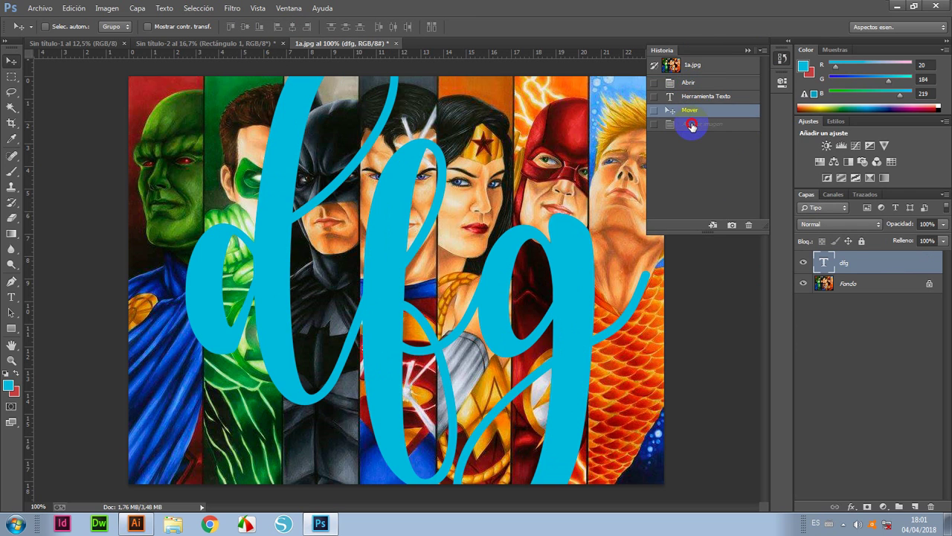
{"action": "left_click", "coordinate": [692, 124]}
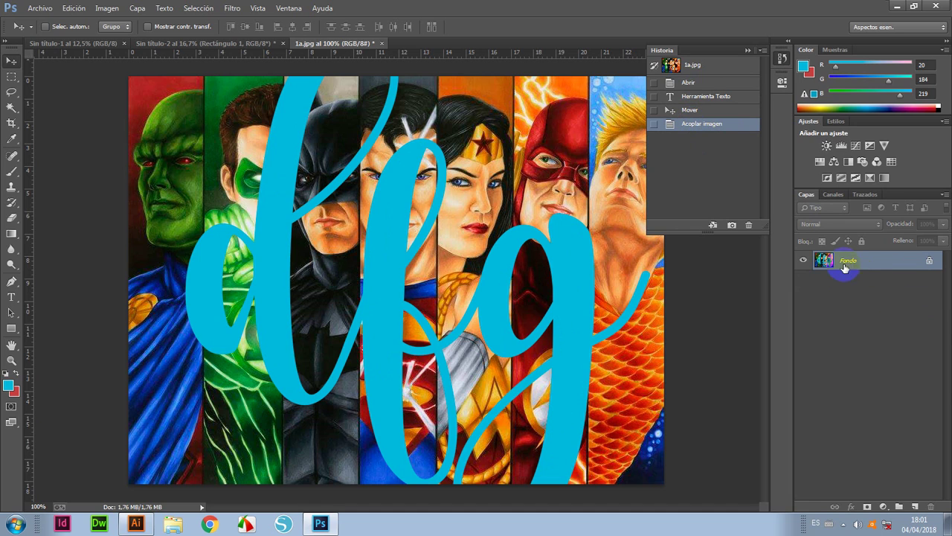
{"action": "left_click", "coordinate": [700, 113]}
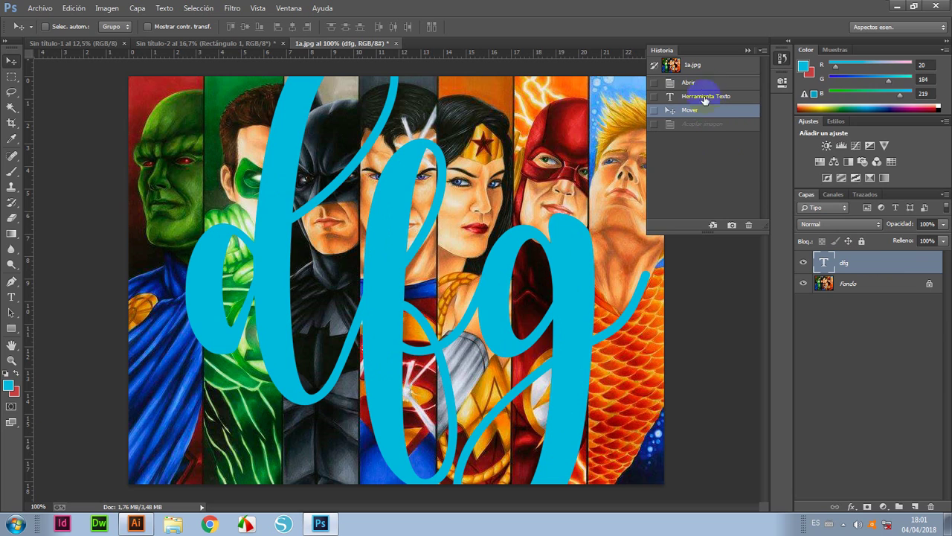
- Collapse History and lower the dfg text layer's opacity to 55%
{"action": "left_click", "coordinate": [748, 51]}
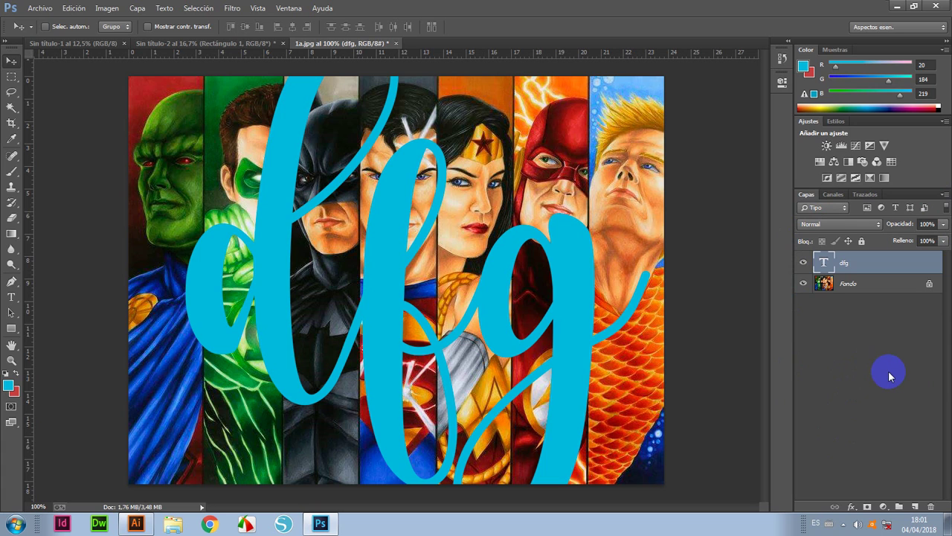
{"action": "left_click", "coordinate": [853, 270]}
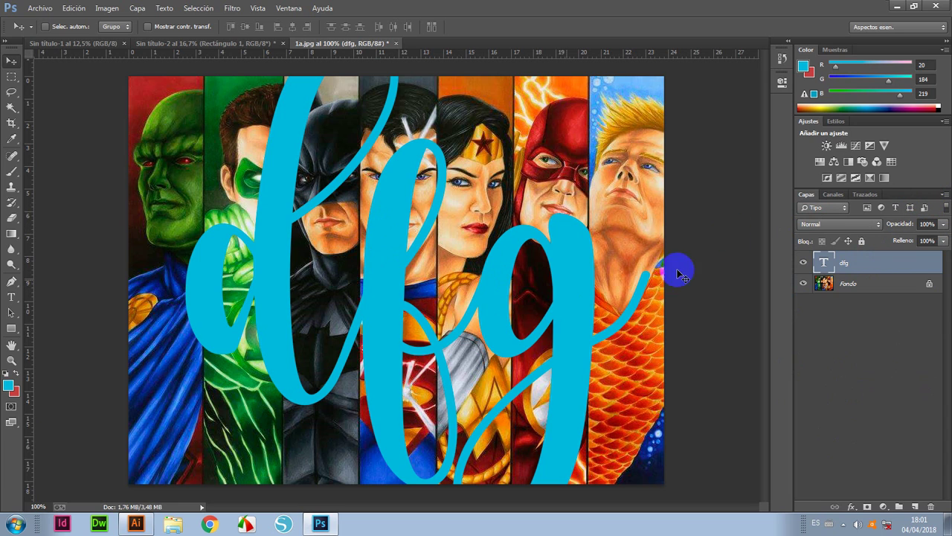
{"action": "left_click", "coordinate": [846, 266]}
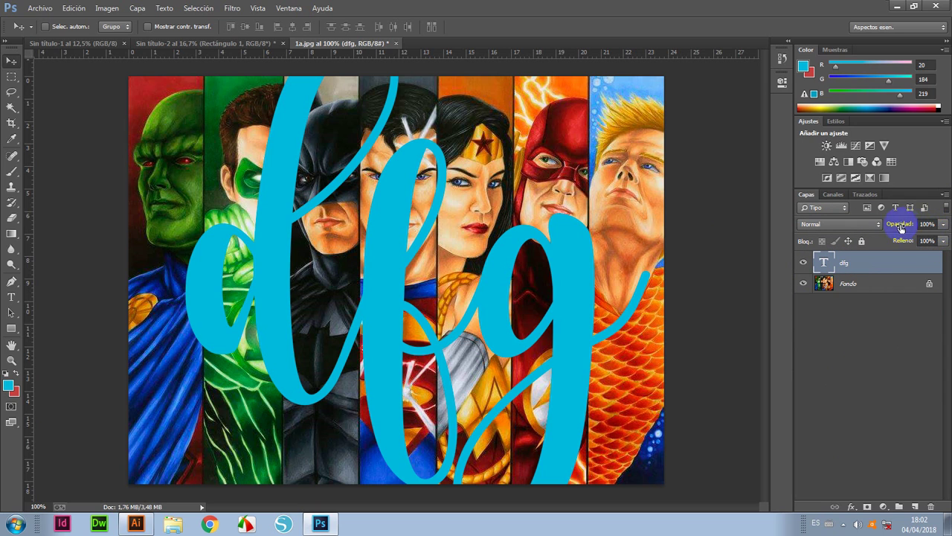
{"action": "left_click", "coordinate": [943, 224]}
{"action": "left_click_drag", "start_coordinate": [943, 237], "coordinate": [918, 241]}
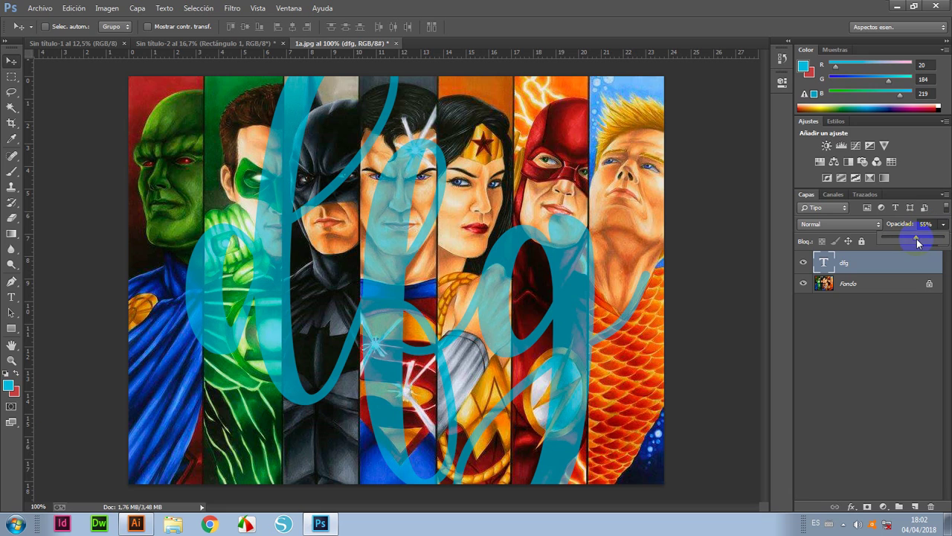
{"action": "left_click", "coordinate": [941, 227]}
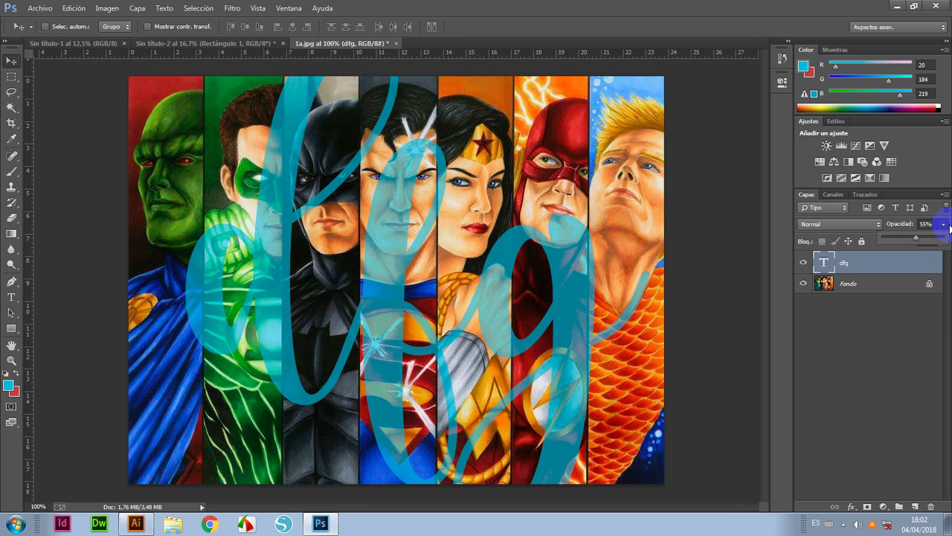
{"action": "left_click", "coordinate": [902, 347]}
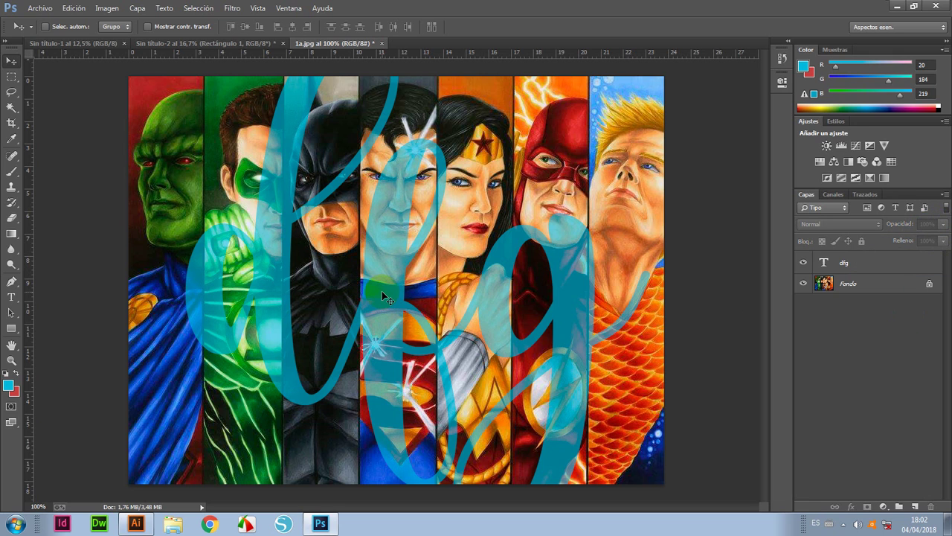
- Save a JPEG copy named 1b.jpg at quality 12 (Máxima), keeping 1a.jpg unreplaced
{"action": "left_click", "coordinate": [41, 7]}
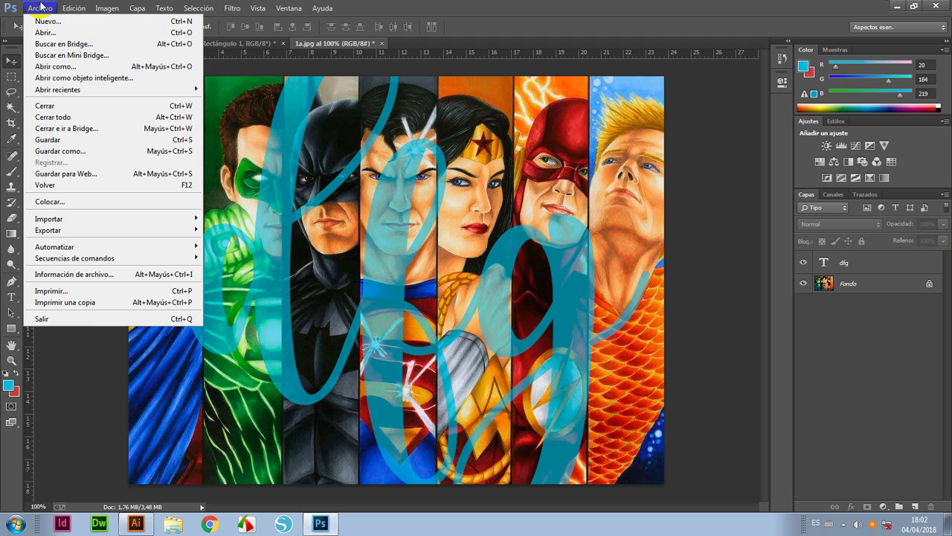
{"action": "left_click", "coordinate": [52, 153]}
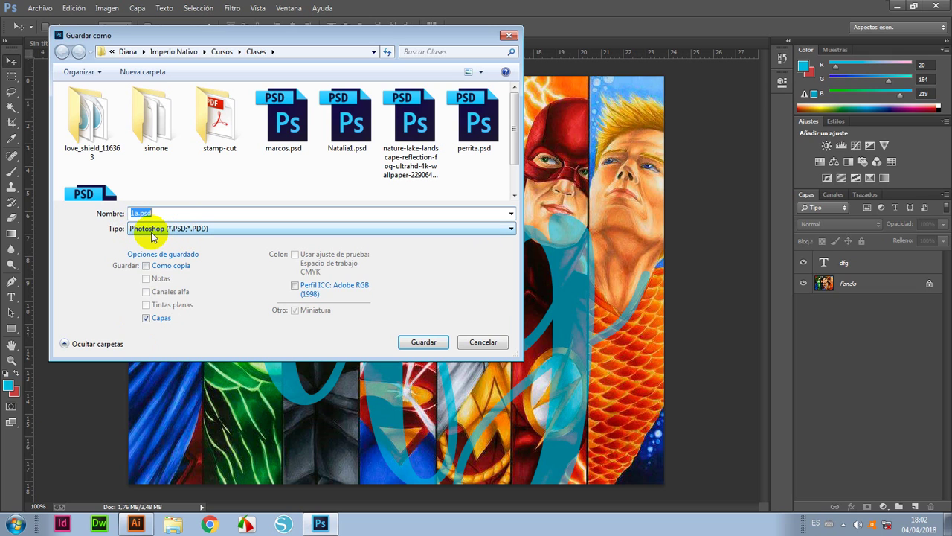
{"action": "left_click", "coordinate": [223, 229]}
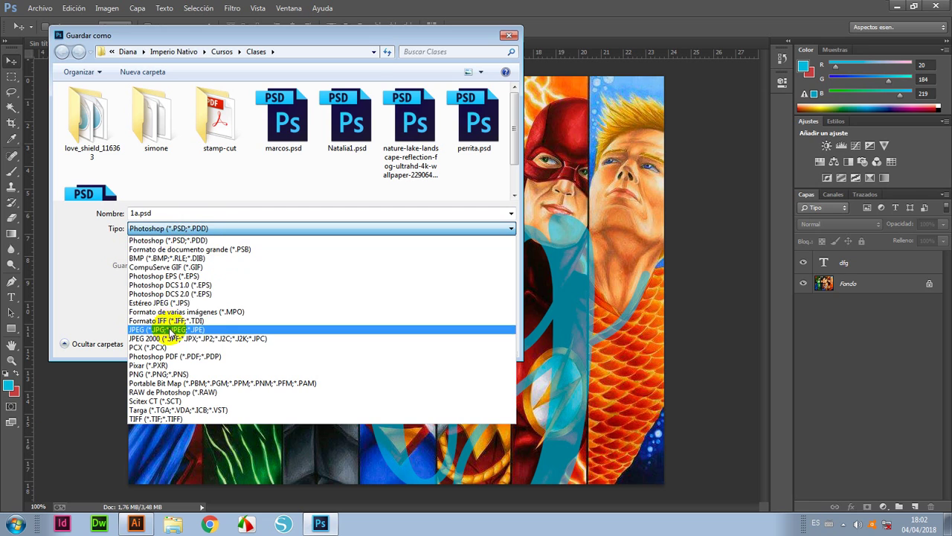
{"action": "left_click", "coordinate": [170, 330]}
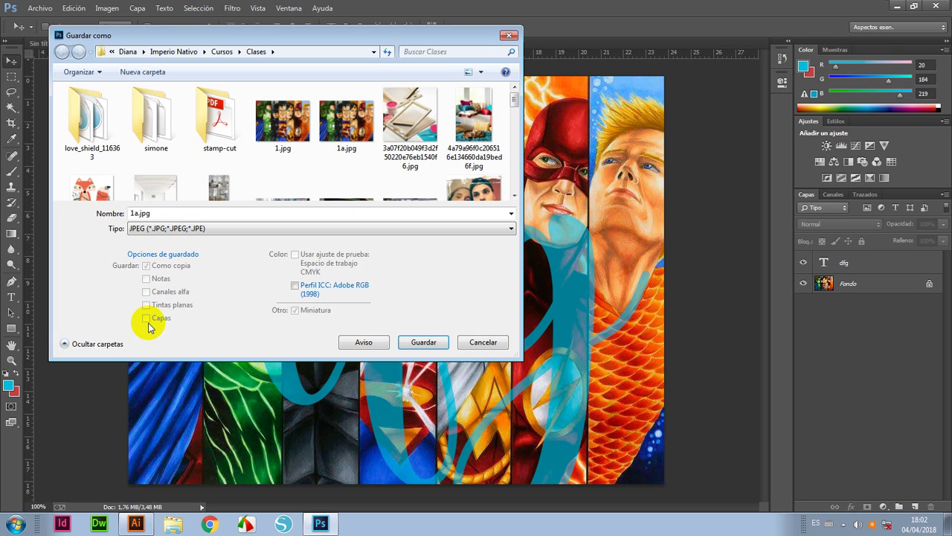
{"action": "left_click", "coordinate": [424, 342]}
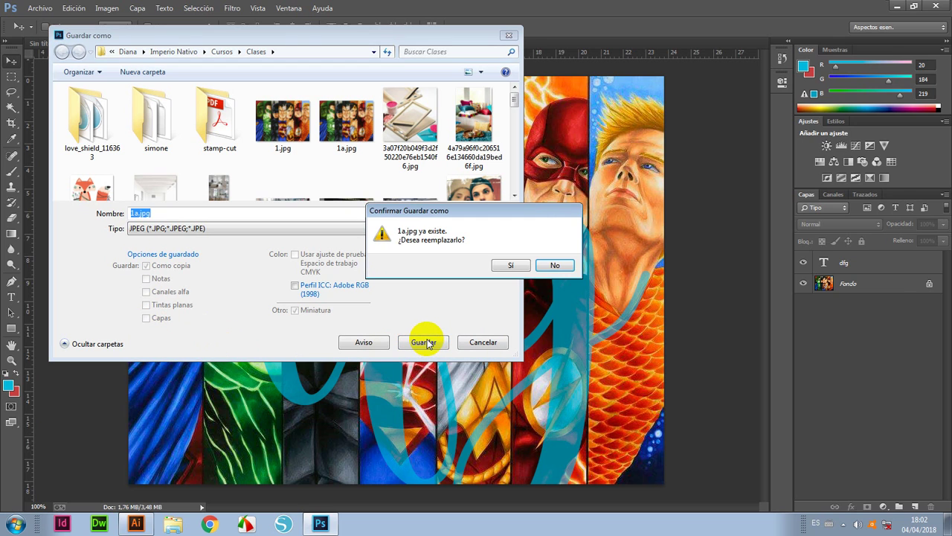
{"action": "left_click", "coordinate": [560, 264]}
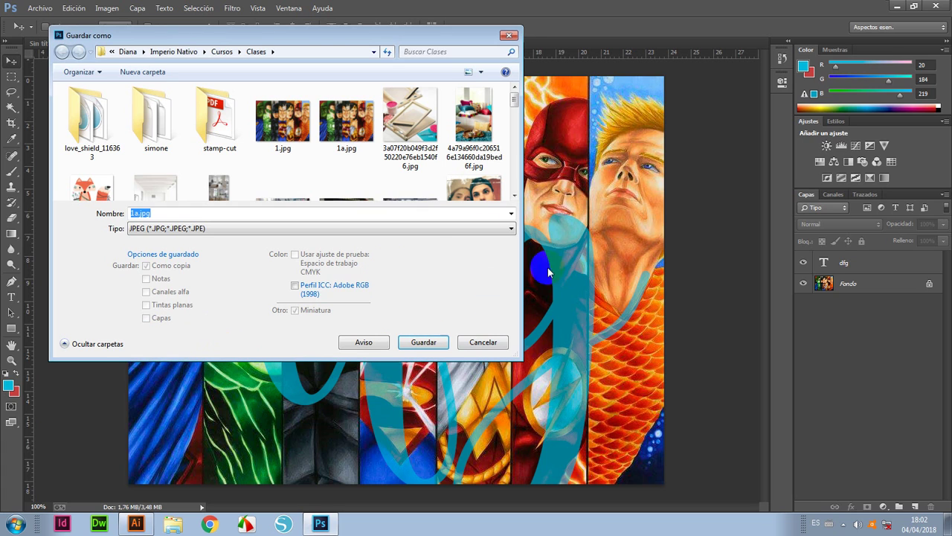
{"action": "left_click", "coordinate": [163, 196]}
{"action": "type", "text": "b"}
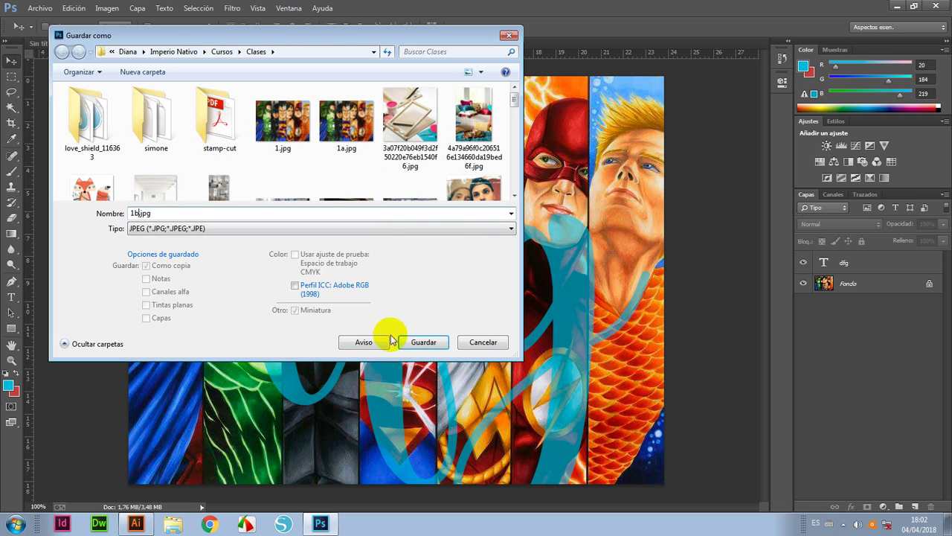
{"action": "left_click", "coordinate": [421, 342]}
{"action": "left_click", "coordinate": [349, 127]}
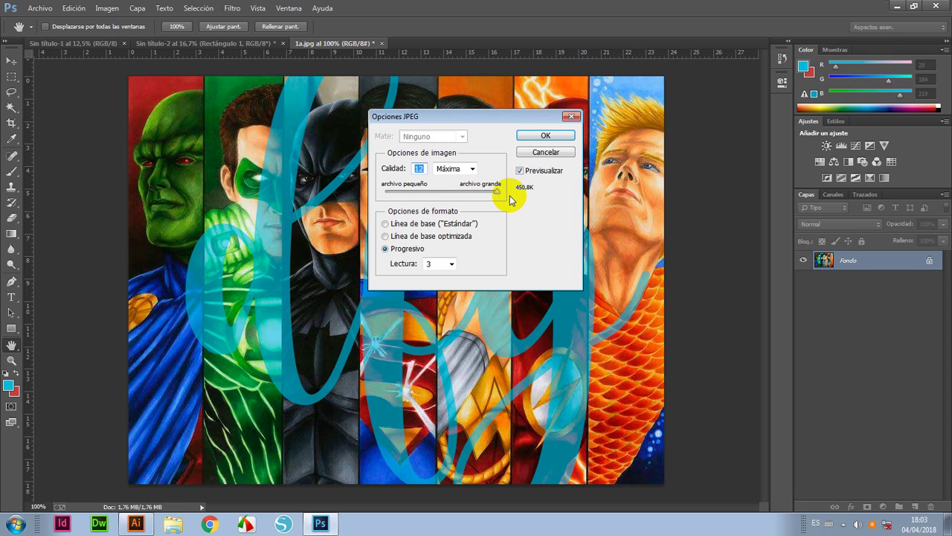
{"action": "left_click", "coordinate": [546, 136]}
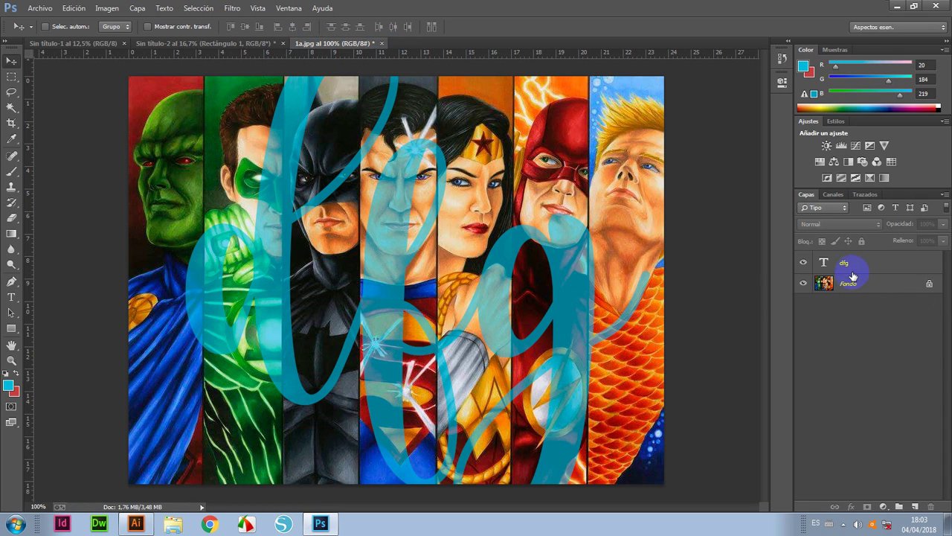
- Close 1a.jpg without saving and open 1b.jpg with its colours unmanaged
{"action": "left_click", "coordinate": [383, 44]}
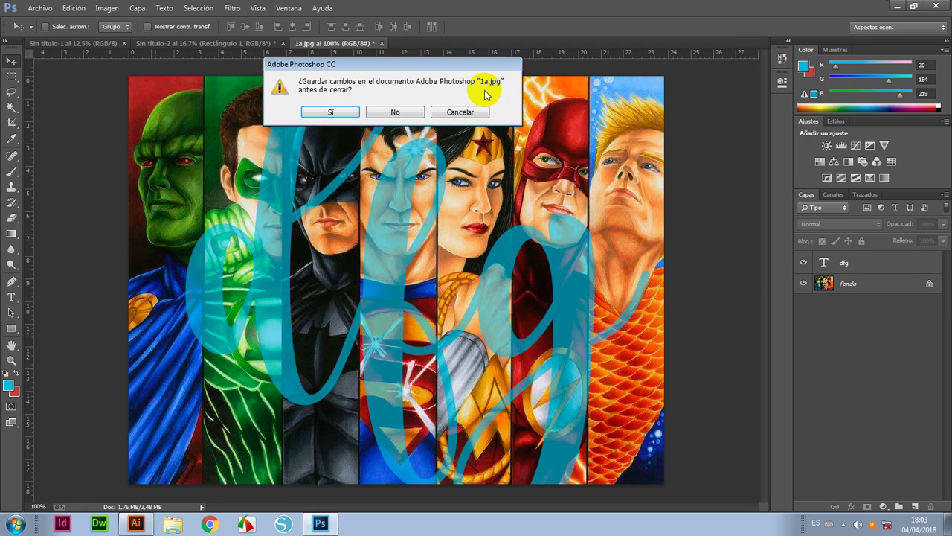
{"action": "left_click", "coordinate": [395, 113]}
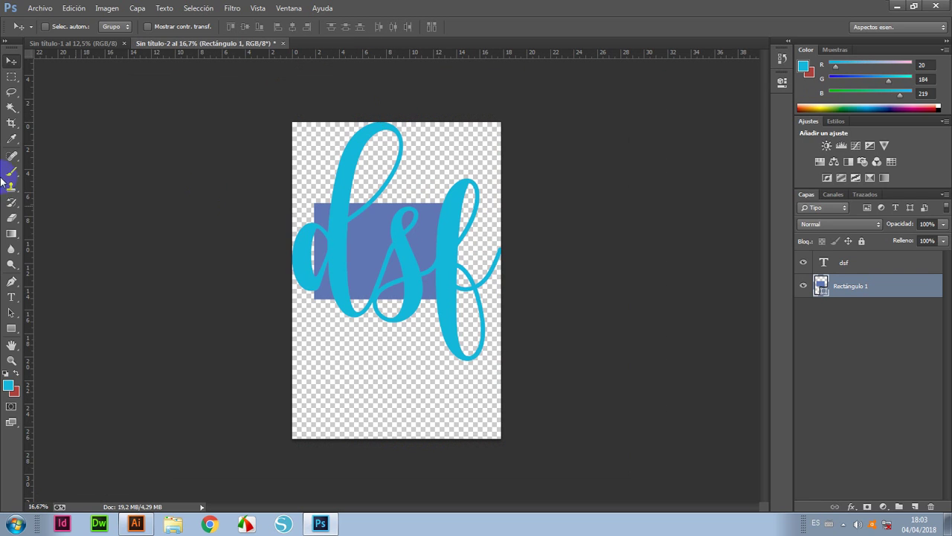
{"action": "left_click", "coordinate": [42, 11]}
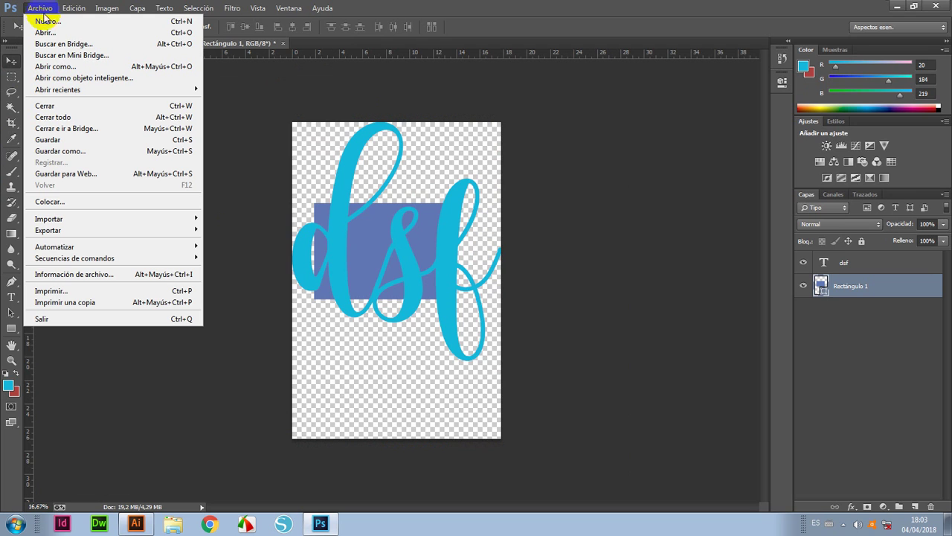
{"action": "left_click", "coordinate": [56, 33]}
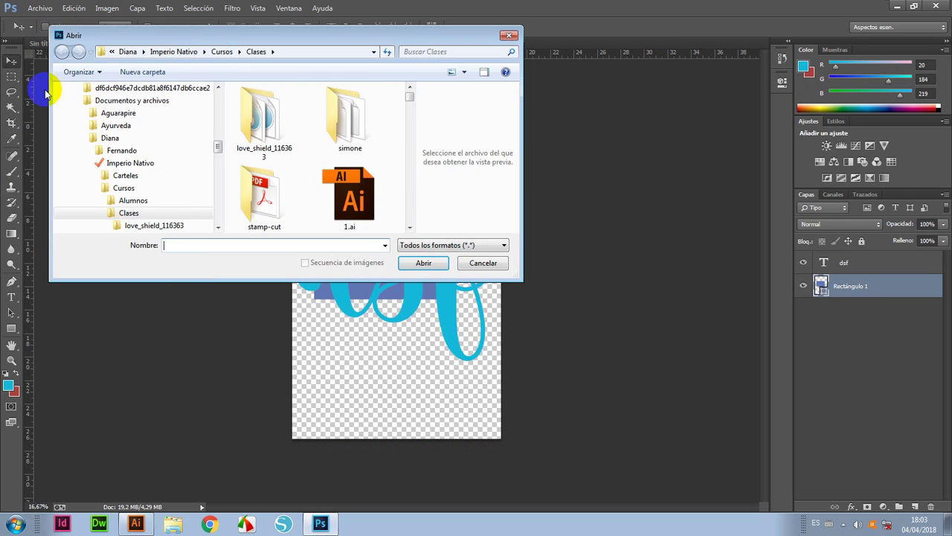
{"action": "scroll", "coordinate": [408, 96], "scroll_direction": "down", "scroll_amount": 3}
{"action": "scroll", "coordinate": [408, 94], "scroll_direction": "down", "scroll_amount": 2}
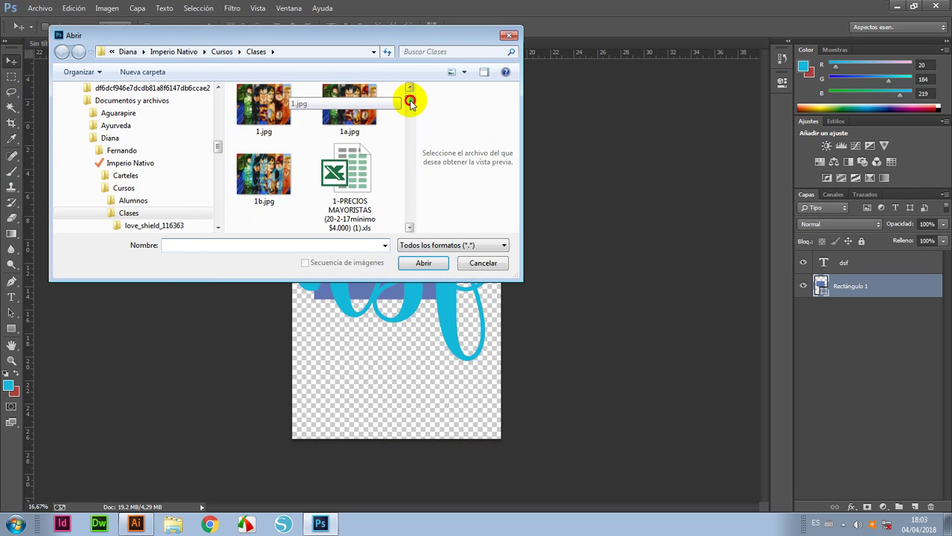
{"action": "left_click", "coordinate": [266, 195]}
{"action": "double_click", "coordinate": [266, 192]}
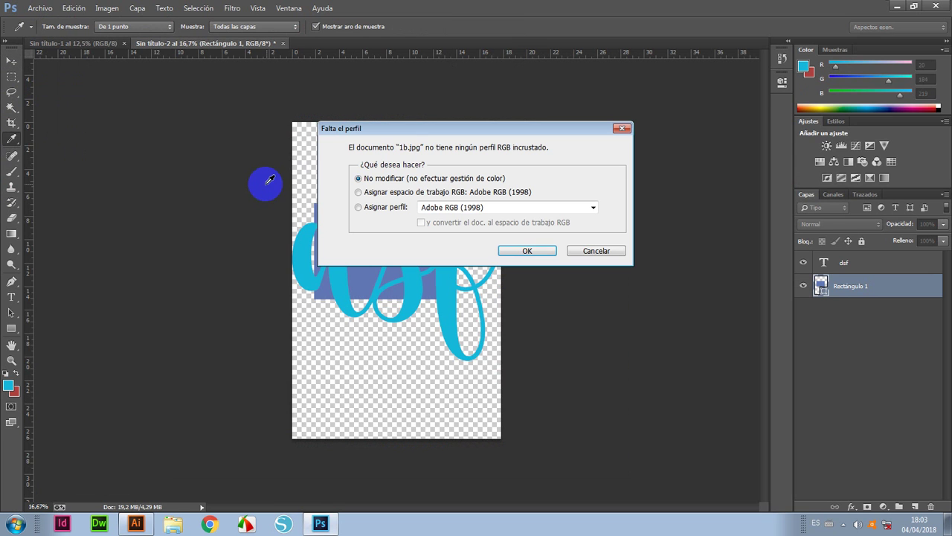
{"action": "left_click", "coordinate": [520, 253]}
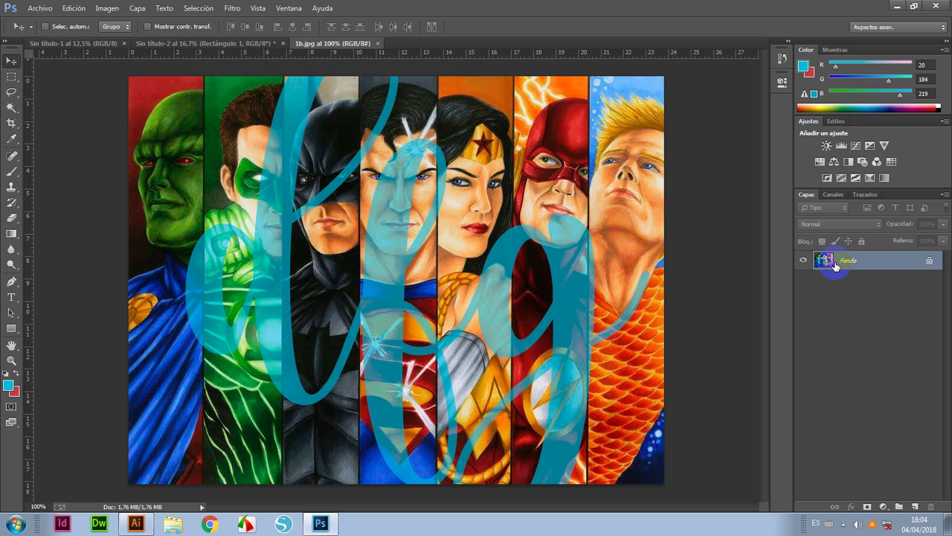
- Open the original 1a.jpg, leaving its colour unmanaged
{"action": "left_click", "coordinate": [35, 14]}
{"action": "left_click", "coordinate": [41, 28]}
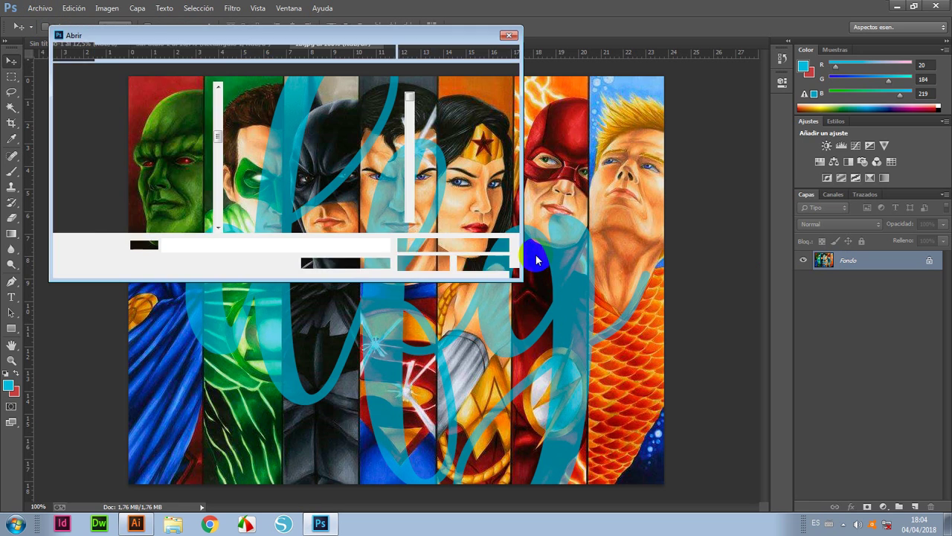
{"action": "left_click_drag", "start_coordinate": [410, 92], "coordinate": [410, 98]}
{"action": "double_click", "coordinate": [349, 112]}
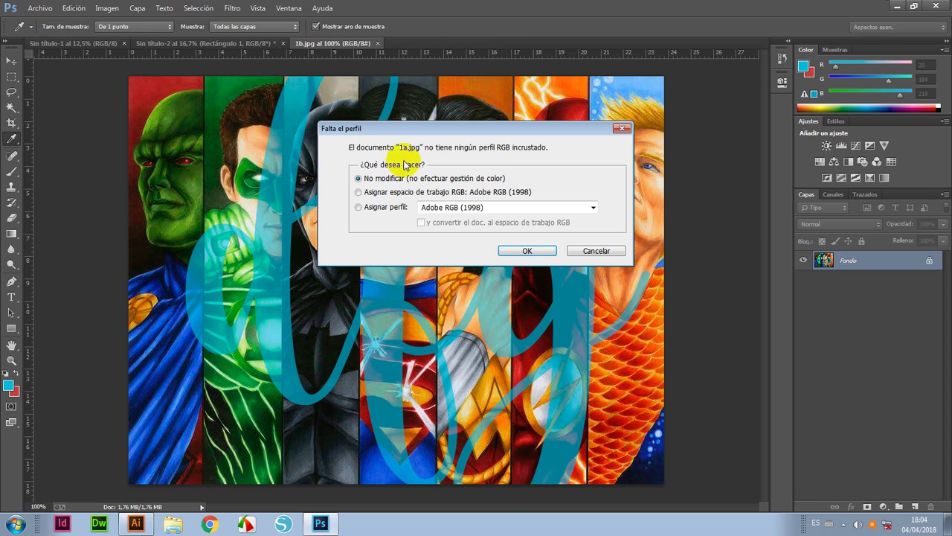
{"action": "left_click", "coordinate": [525, 251]}
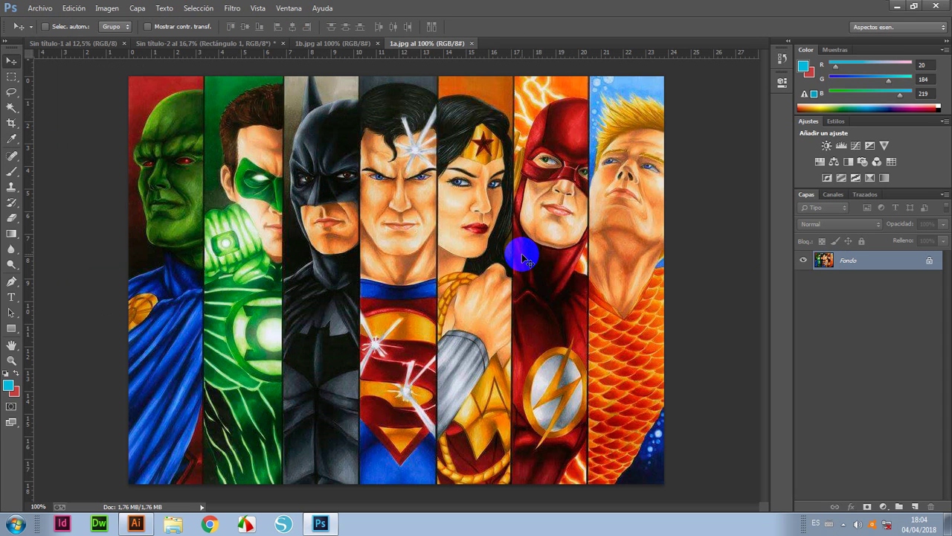
- Add the text 'asf' over the heroes, move it lower, and set its opacity to 59%
{"action": "left_click", "coordinate": [11, 281]}
{"action": "left_click", "coordinate": [11, 296]}
{"action": "left_click", "coordinate": [241, 241]}
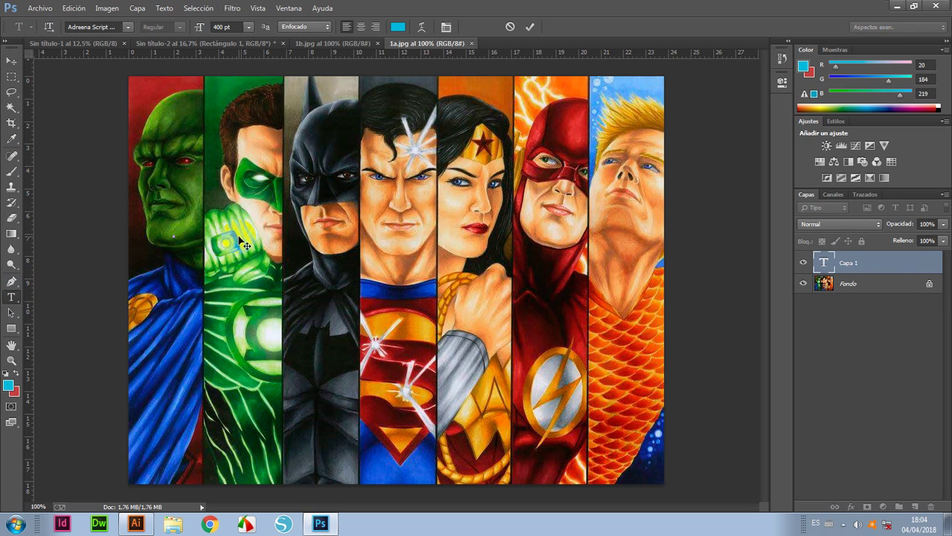
{"action": "type", "text": "asf"}
{"action": "left_click", "coordinate": [11, 60]}
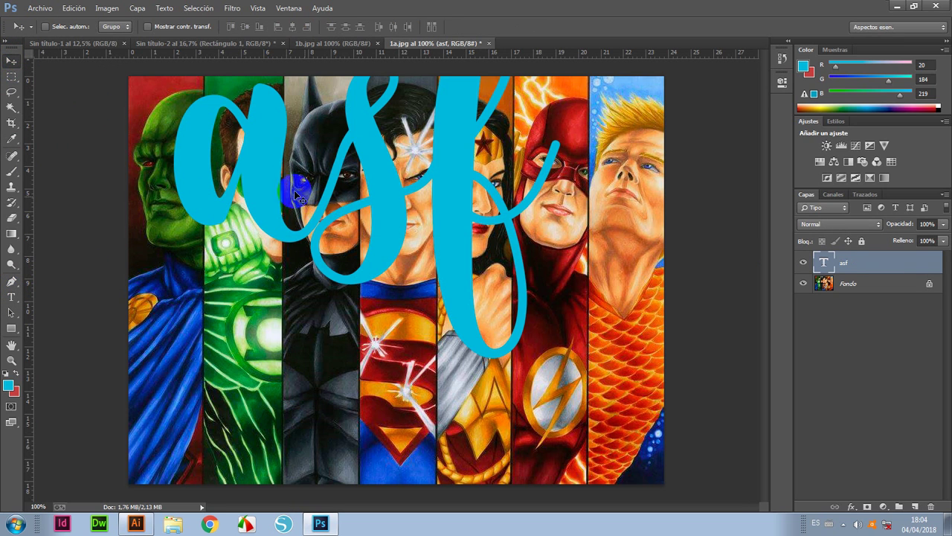
{"action": "left_click_drag", "start_coordinate": [295, 195], "coordinate": [295, 287]}
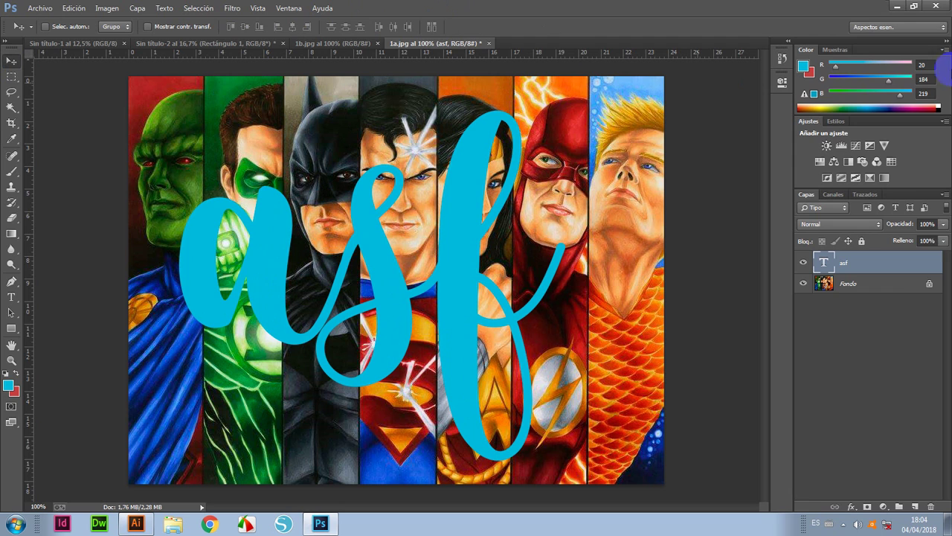
{"action": "left_click", "coordinate": [942, 224]}
{"action": "left_click_drag", "start_coordinate": [938, 236], "coordinate": [919, 240]}
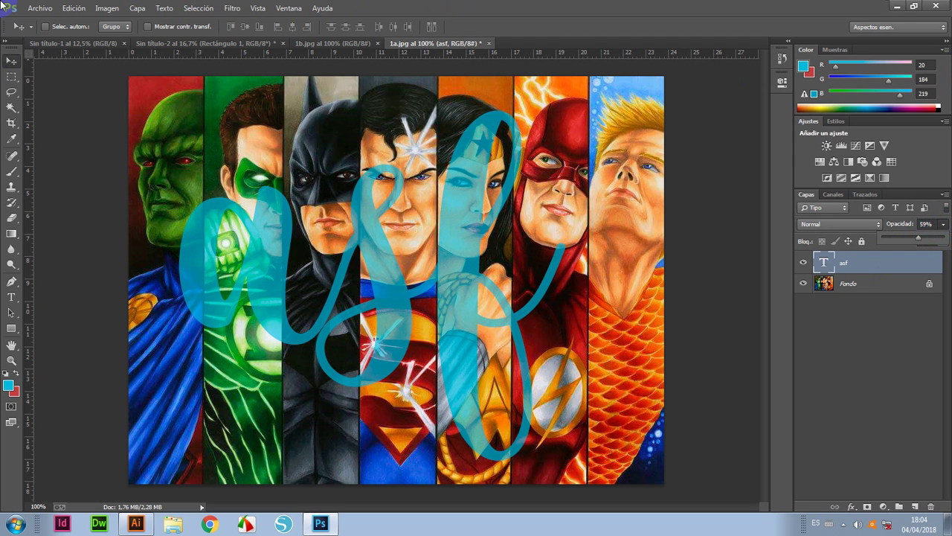
- Save as 1c.tif in TIFF format with layers, accepting the default TIFF options
{"action": "left_click", "coordinate": [38, 8]}
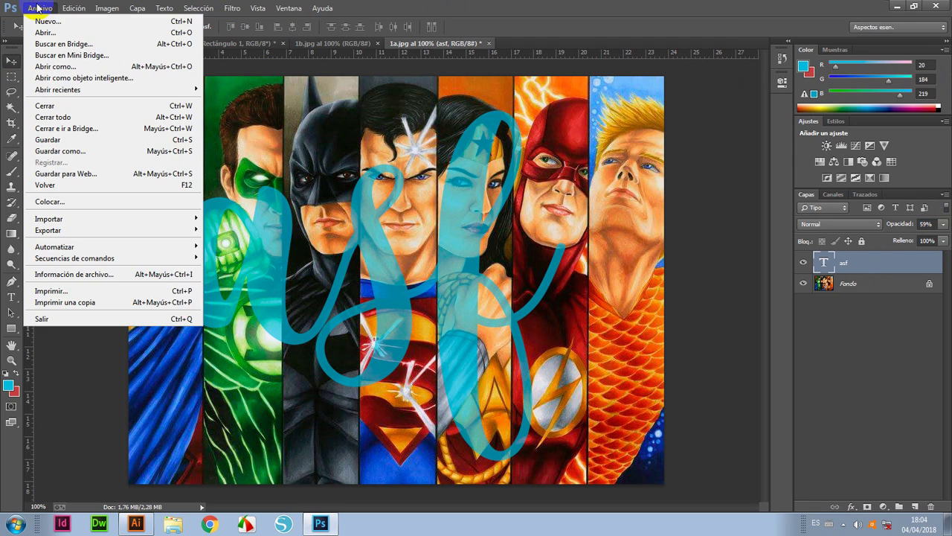
{"action": "left_click", "coordinate": [80, 151]}
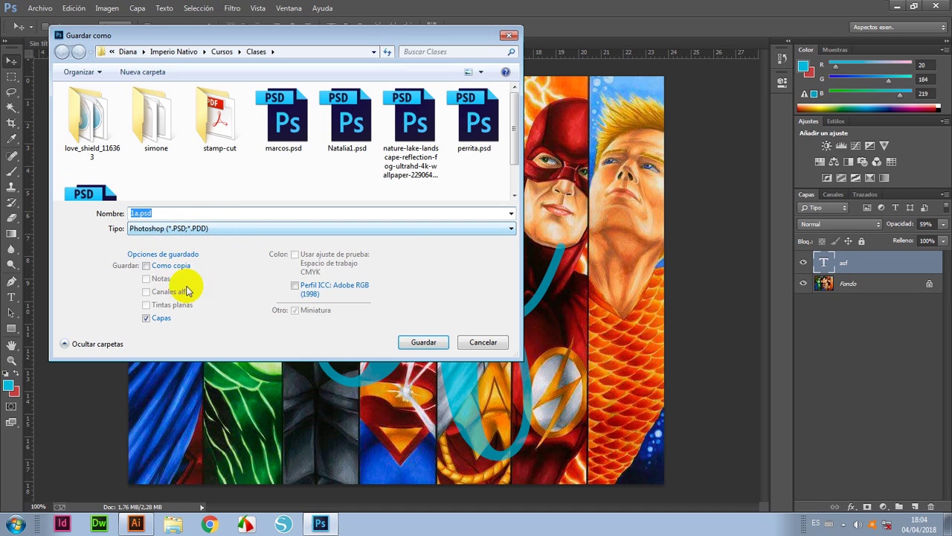
{"action": "left_click", "coordinate": [220, 232]}
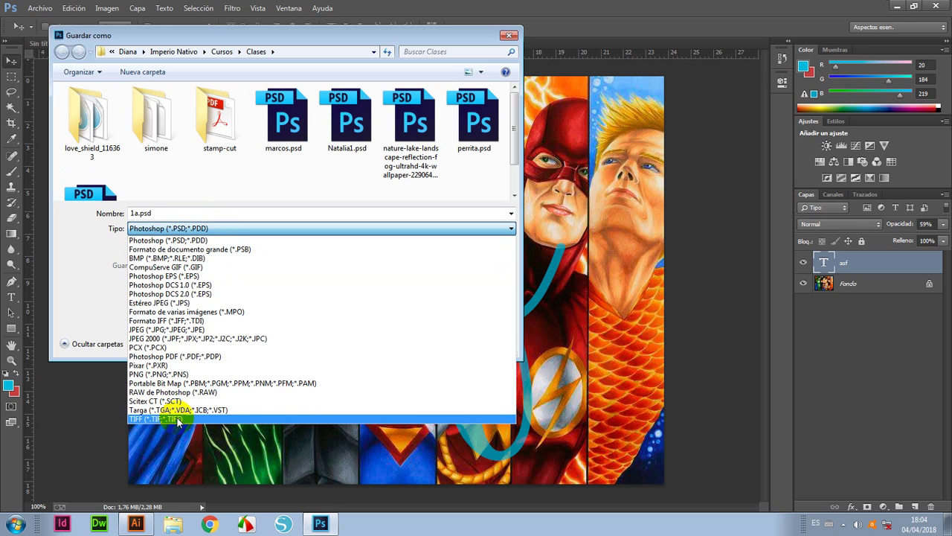
{"action": "left_click", "coordinate": [179, 419]}
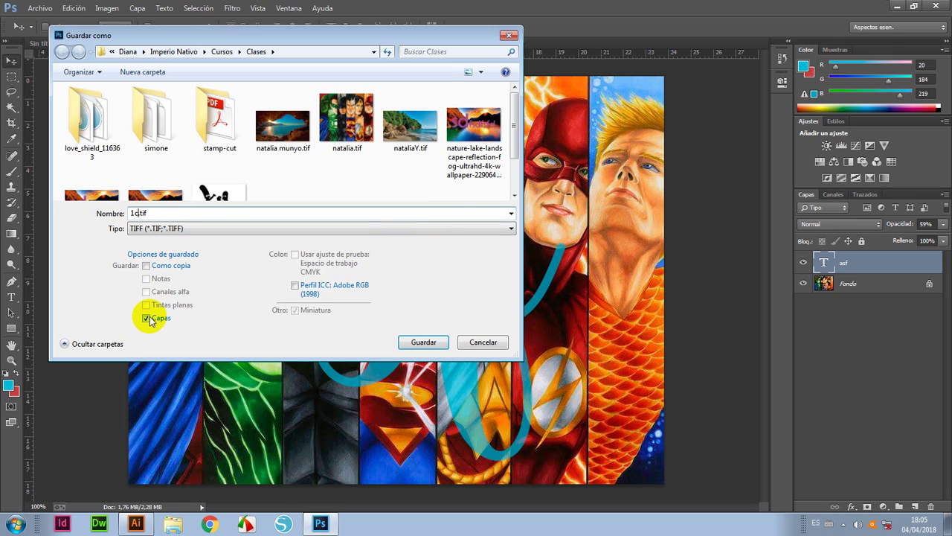
{"action": "left_click", "coordinate": [424, 342]}
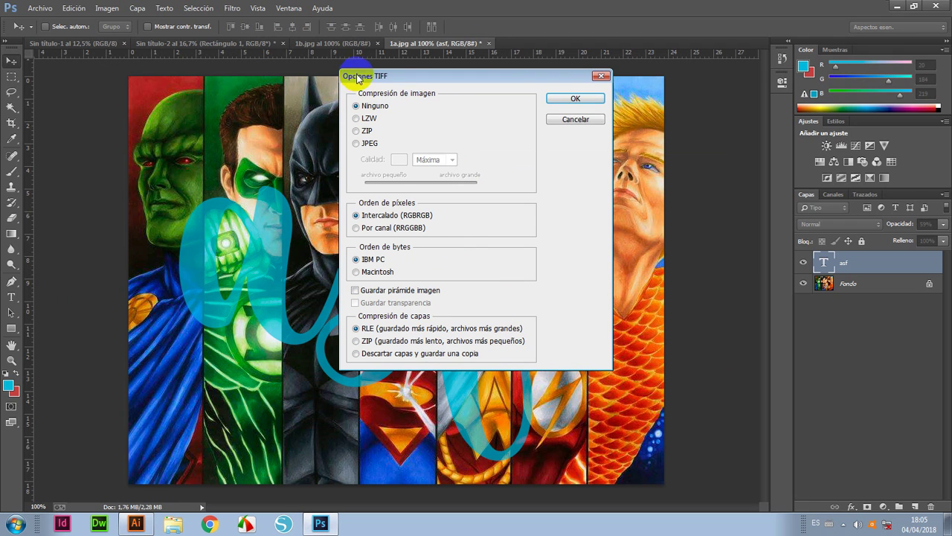
{"action": "left_click", "coordinate": [580, 102]}
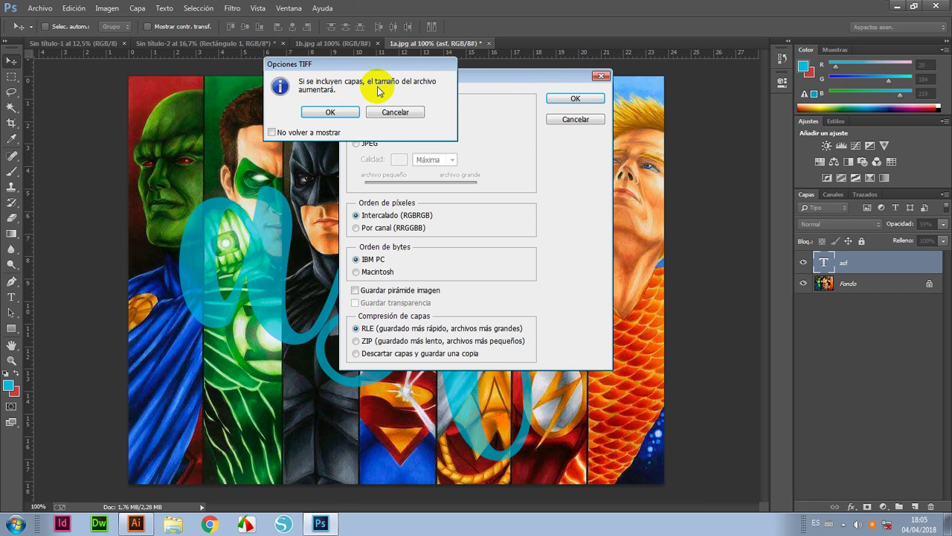
{"action": "left_click", "coordinate": [327, 111]}
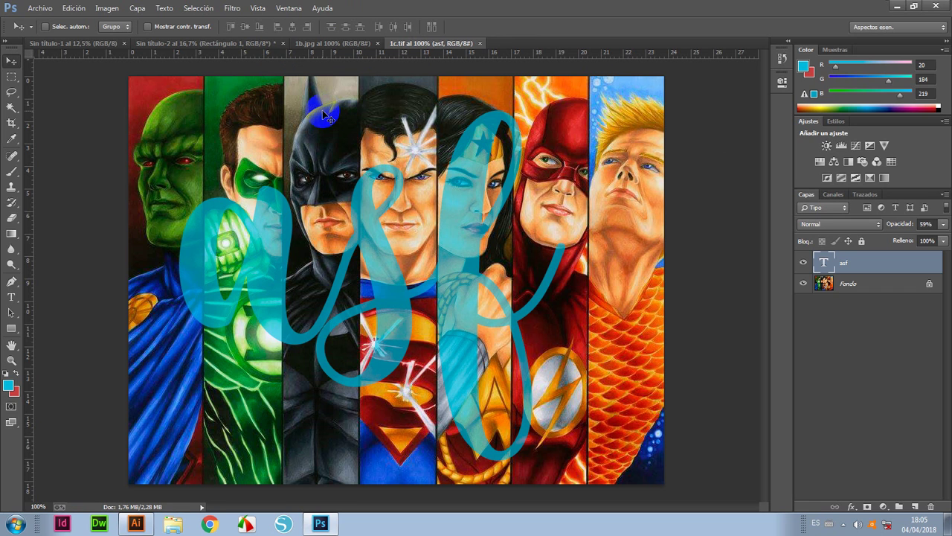
- Close 1c.tif, reopen it without a colour profile, and compare it against the 1b.jpg tab
{"action": "left_click", "coordinate": [480, 43]}
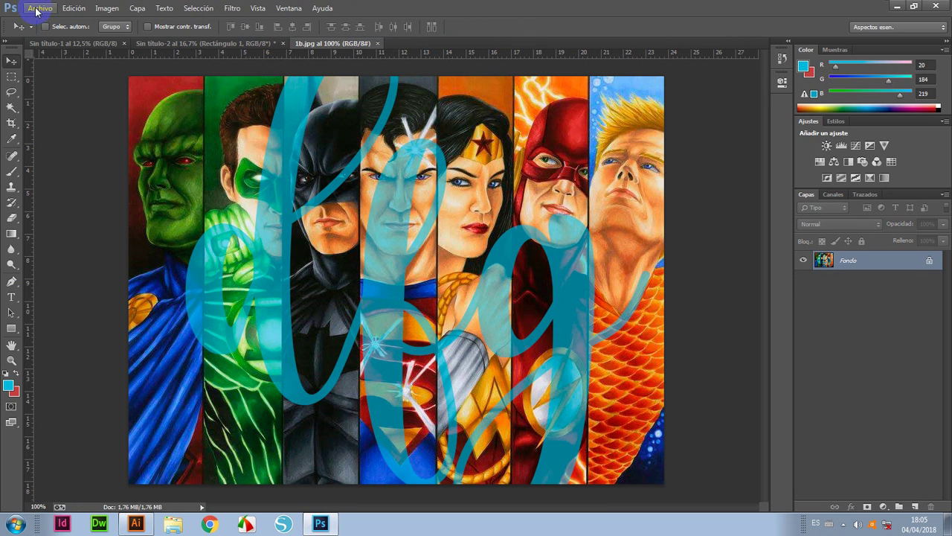
{"action": "left_click", "coordinate": [39, 9]}
{"action": "left_click", "coordinate": [44, 33]}
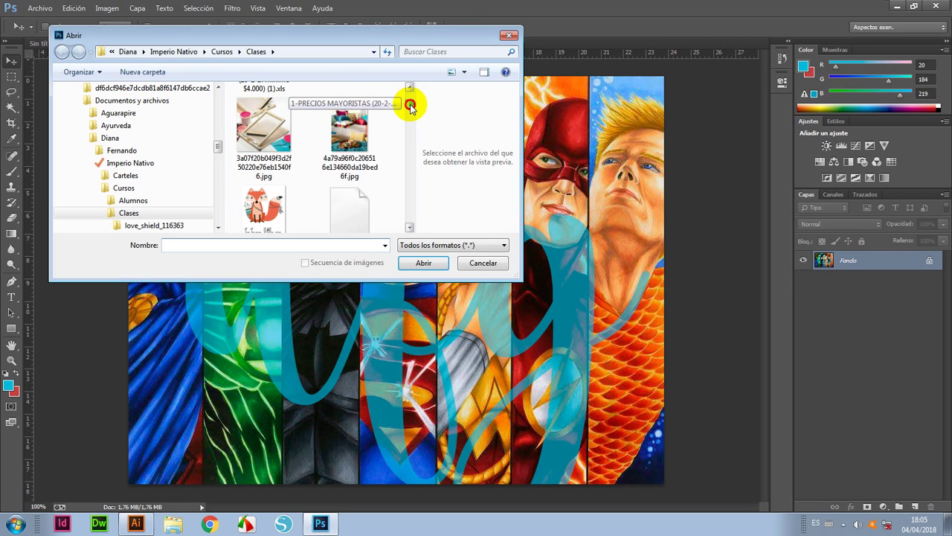
{"action": "left_click_drag", "start_coordinate": [410, 105], "coordinate": [408, 97]}
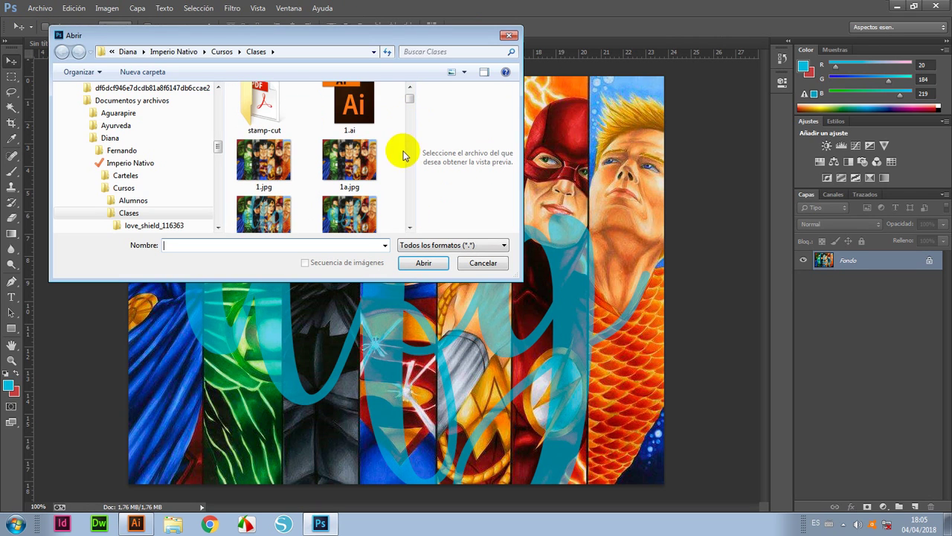
{"action": "left_click", "coordinate": [409, 226]}
{"action": "double_click", "coordinate": [361, 208]}
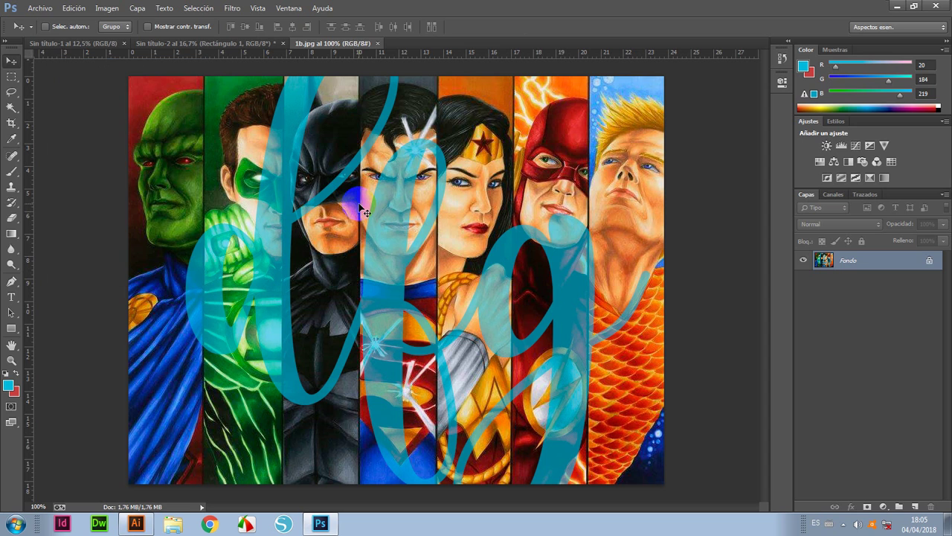
{"action": "left_click", "coordinate": [524, 250]}
{"action": "key", "text": "v"}
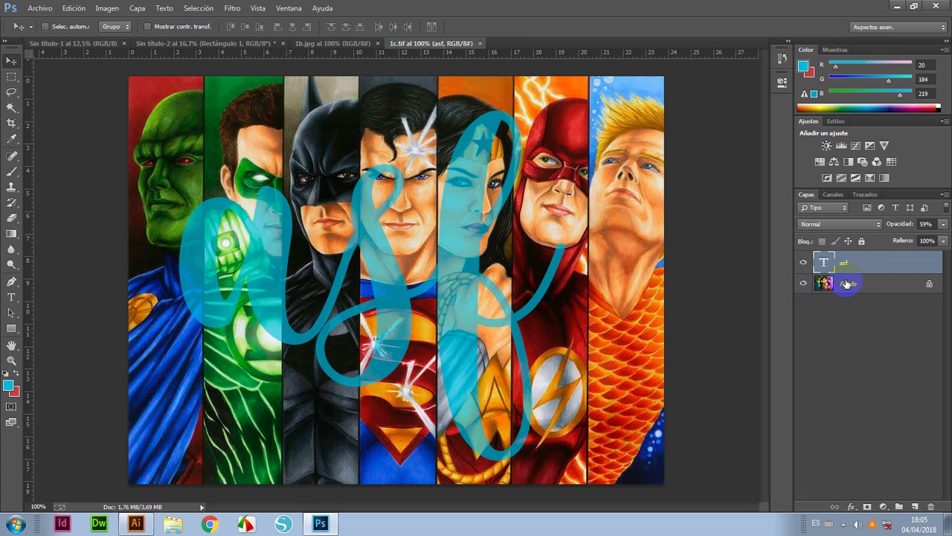
{"action": "left_click", "coordinate": [324, 45]}
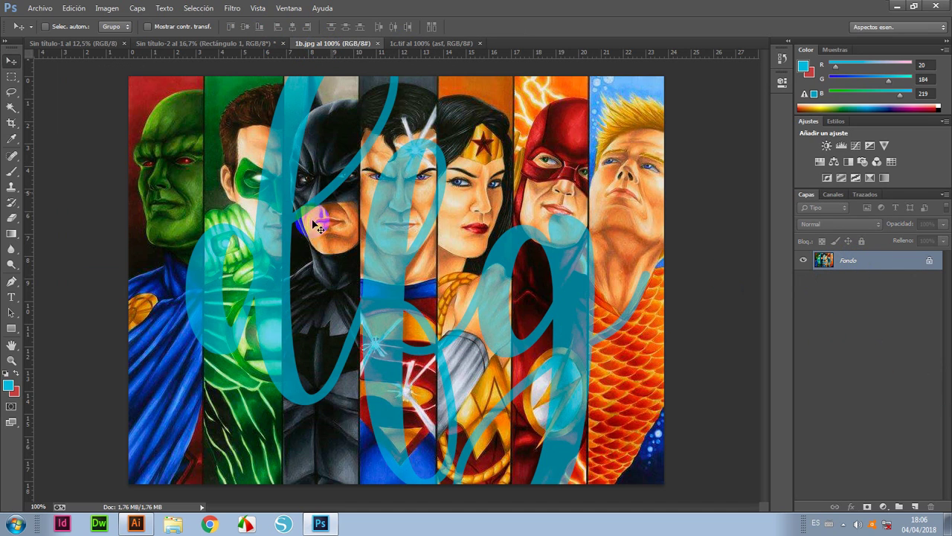
{"action": "left_click", "coordinate": [438, 43]}
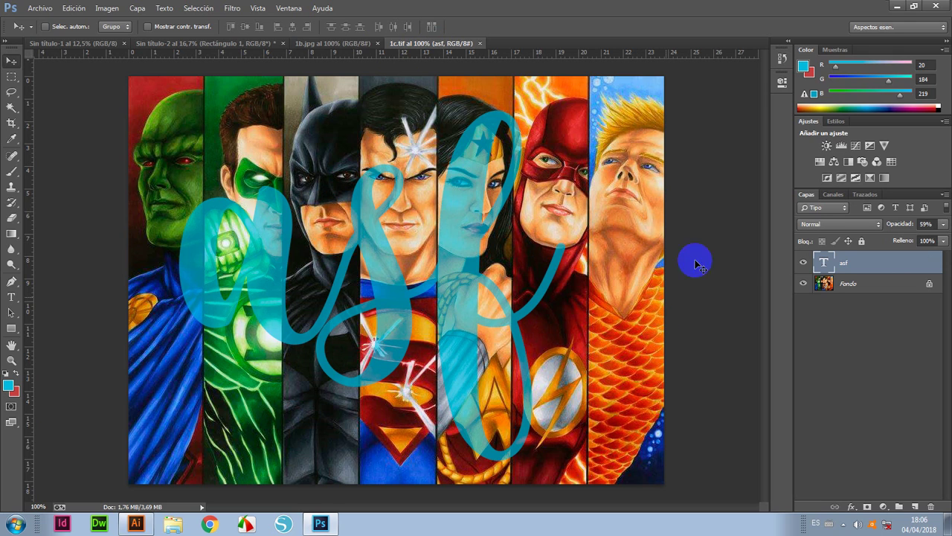
{"action": "left_click", "coordinate": [781, 60]}
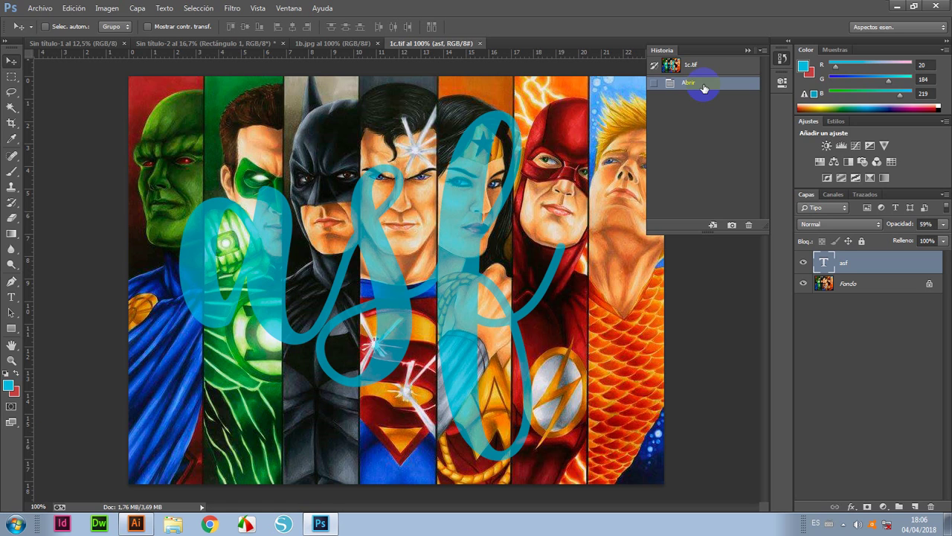
{"action": "left_click", "coordinate": [782, 59]}
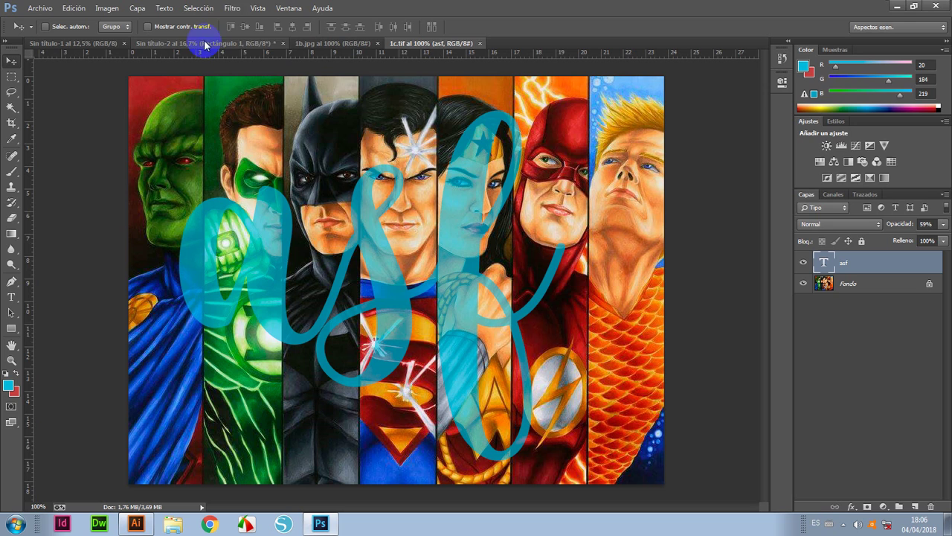
- Toggle the rulers off and on and set the ruler units to millimetres
{"action": "left_click", "coordinate": [258, 8]}
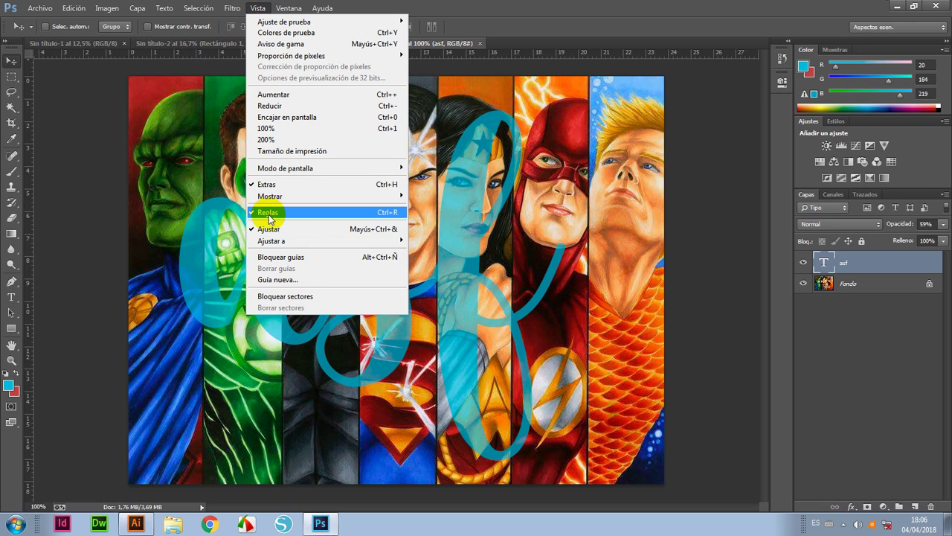
{"action": "left_click", "coordinate": [276, 214]}
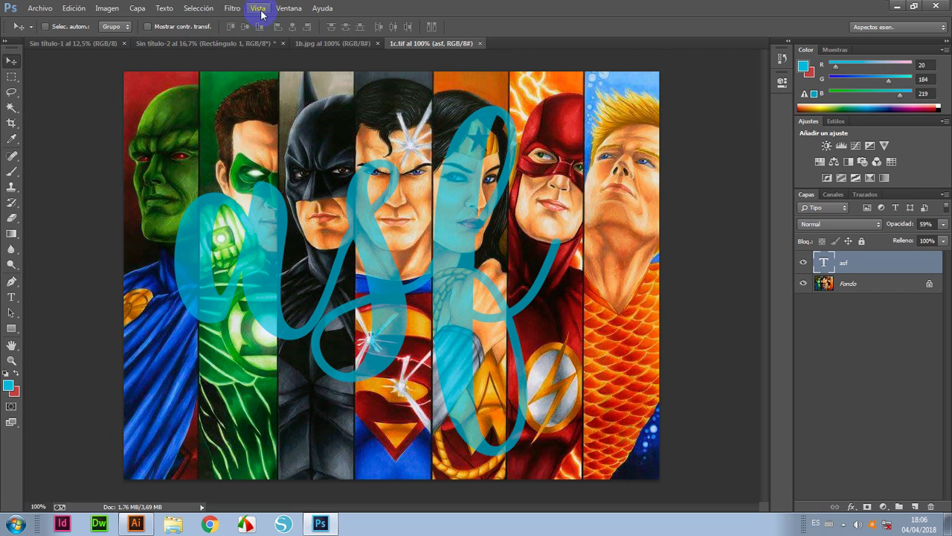
{"action": "left_click", "coordinate": [258, 9]}
{"action": "left_click", "coordinate": [274, 212]}
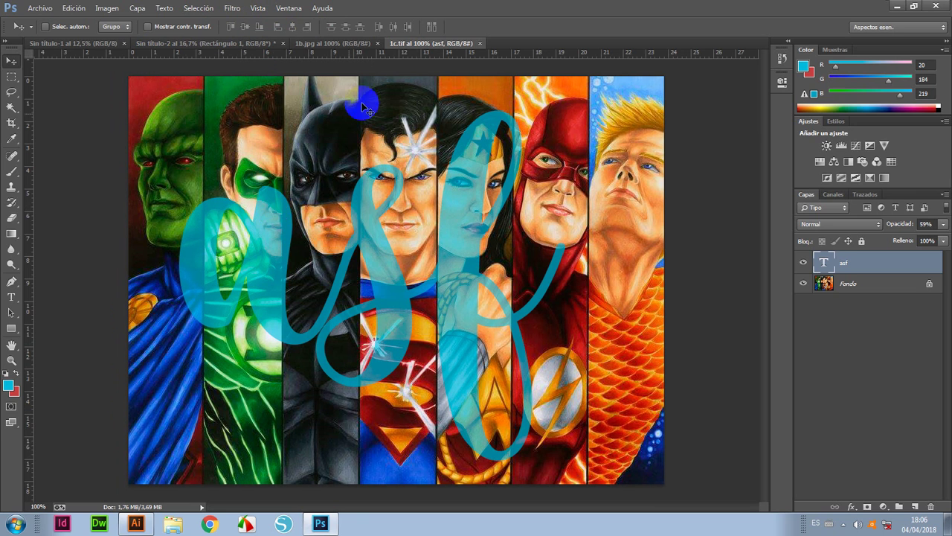
{"action": "right_click", "coordinate": [520, 54]}
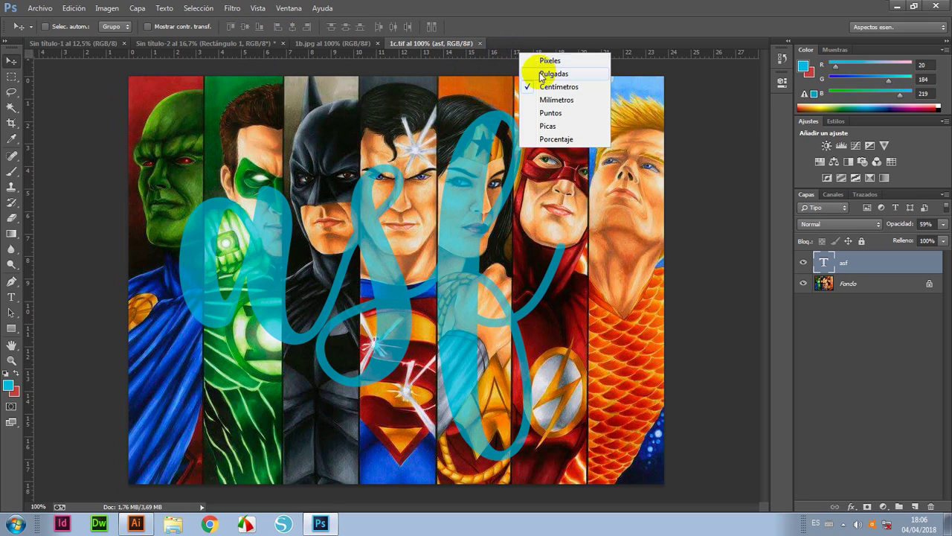
{"action": "left_click", "coordinate": [549, 101]}
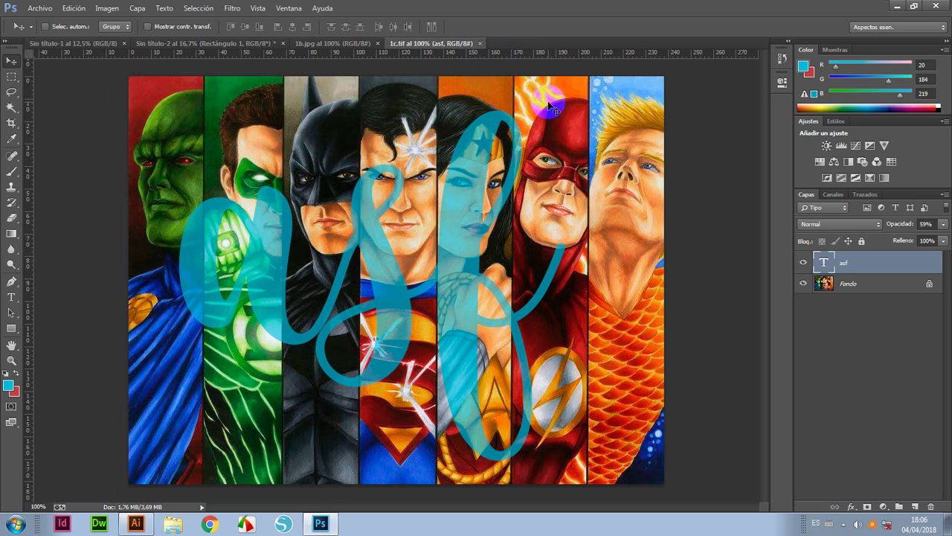
{"action": "right_click", "coordinate": [502, 56]}
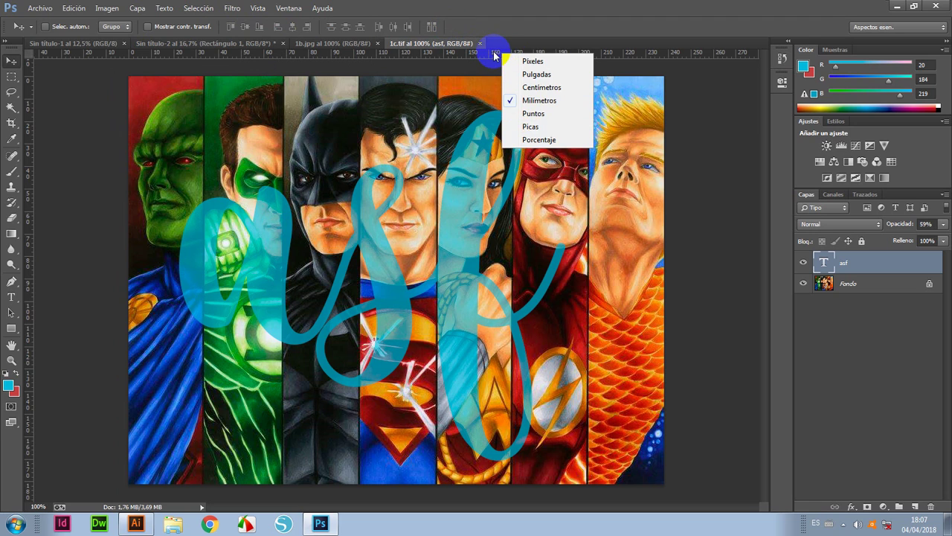
{"action": "left_click", "coordinate": [495, 56]}
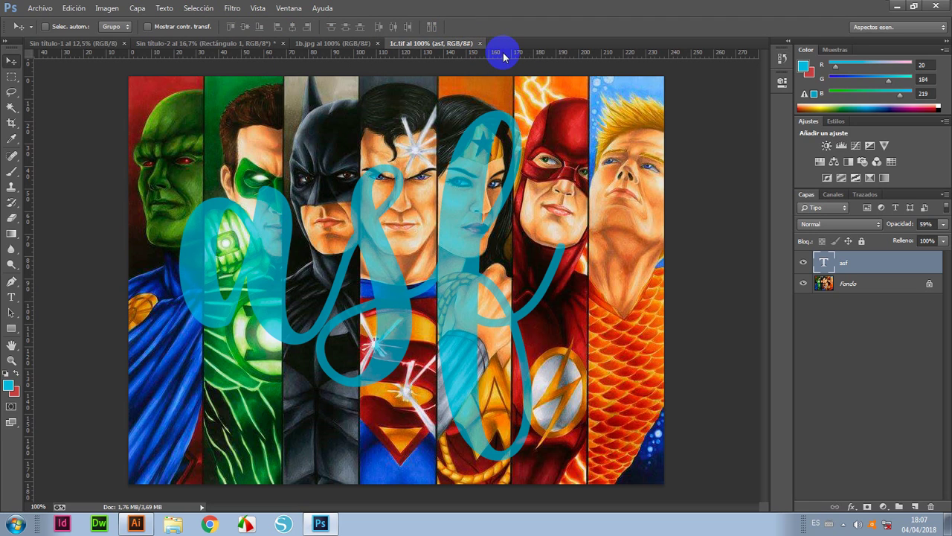
- Add a horizontal and a vertical guide across the image and move the rulers' zero point onto it
{"action": "left_click_drag", "start_coordinate": [501, 49], "coordinate": [495, 225]}
{"action": "left_click_drag", "start_coordinate": [32, 136], "coordinate": [329, 157]}
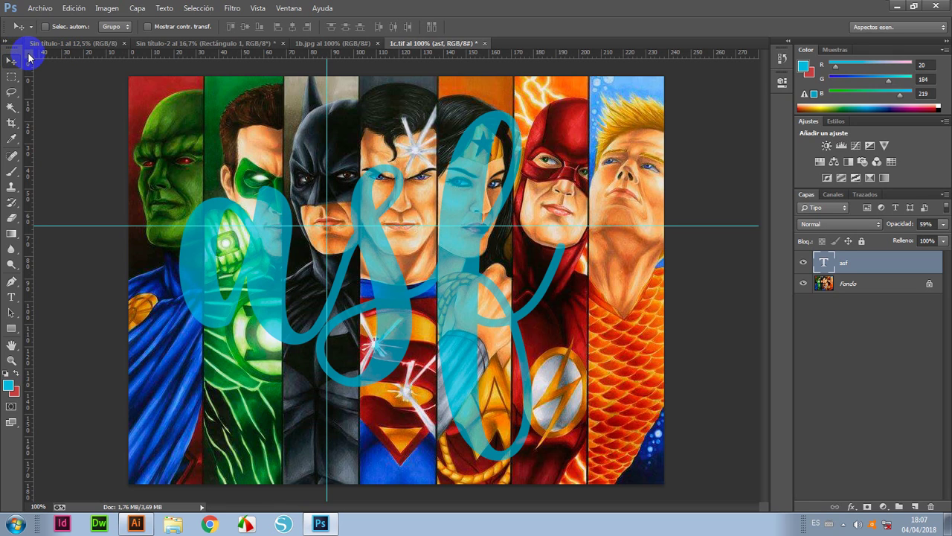
{"action": "left_click_drag", "start_coordinate": [29, 58], "coordinate": [27, 53]}
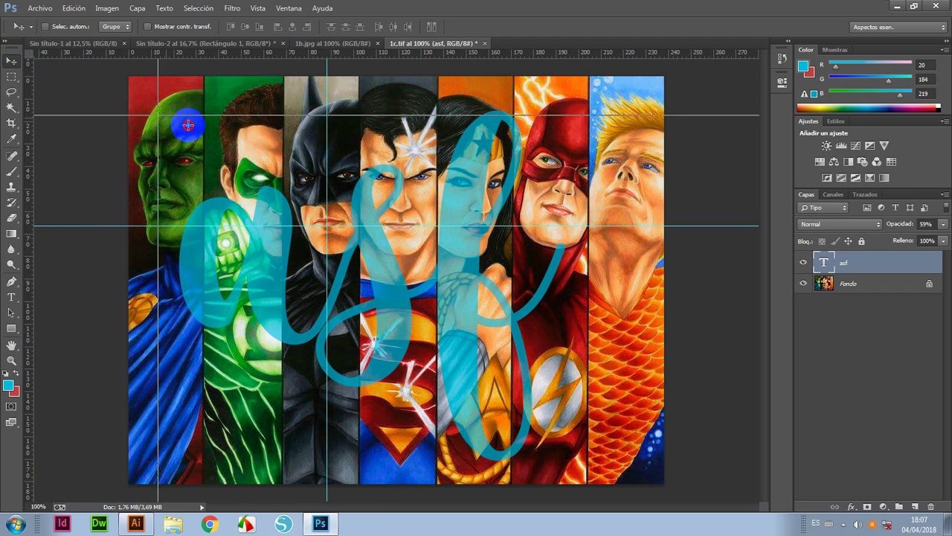
{"action": "left_click_drag", "start_coordinate": [28, 53], "coordinate": [268, 159]}
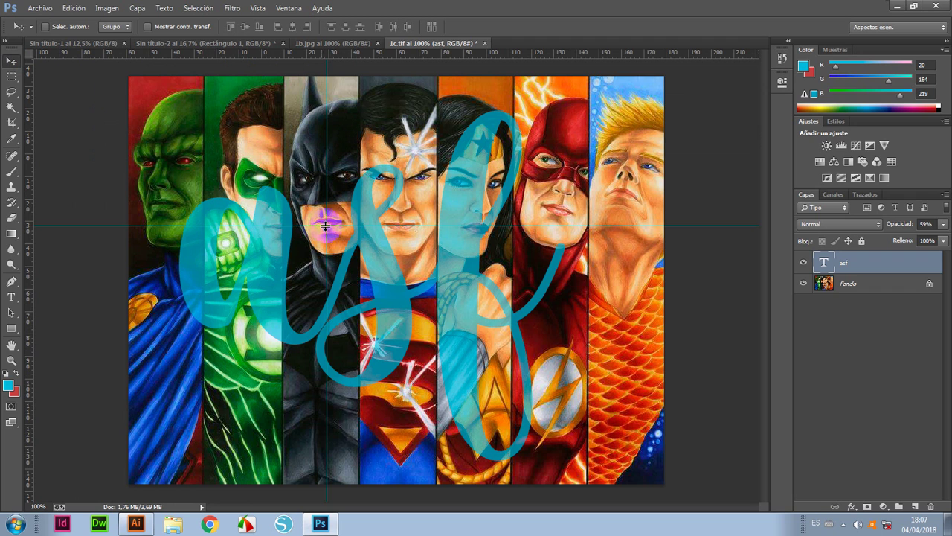
{"action": "mouse_move", "coordinate": [32, 51]}
{"action": "left_mouse_down"}
{"action": "mouse_move", "coordinate": [163, 145]}
{"action": "mouse_move", "coordinate": [328, 226]}
{"action": "left_mouse_up"}
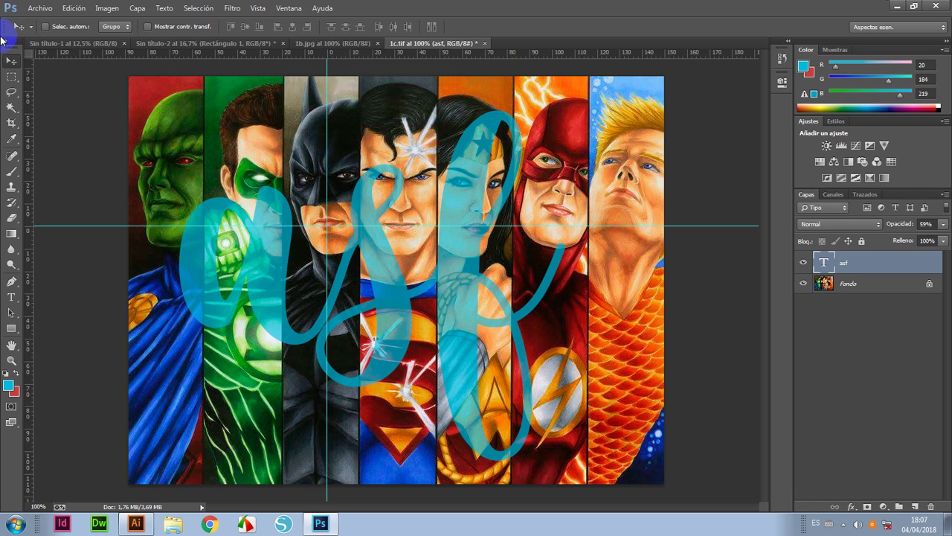
{"action": "left_click", "coordinate": [268, 109]}
{"action": "left_click", "coordinate": [691, 206]}
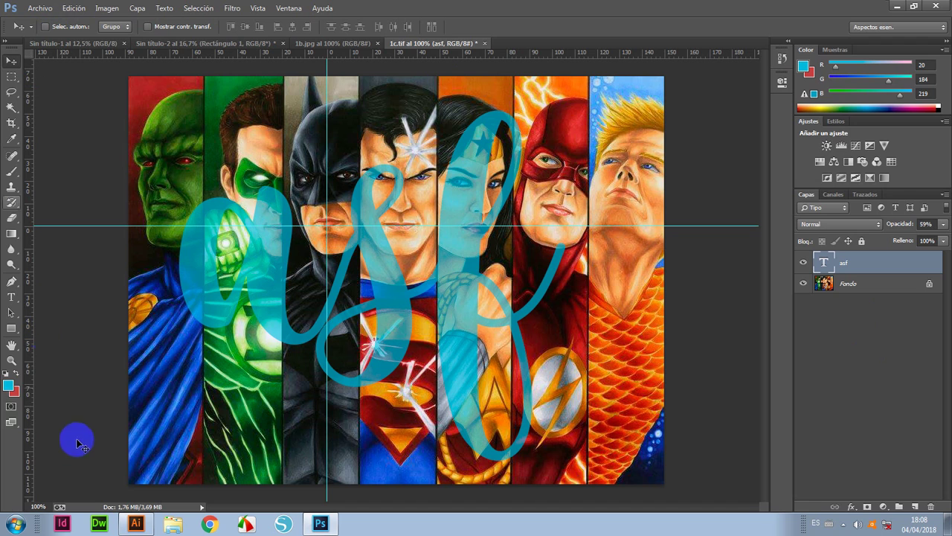
{"action": "left_click", "coordinate": [10, 387]}
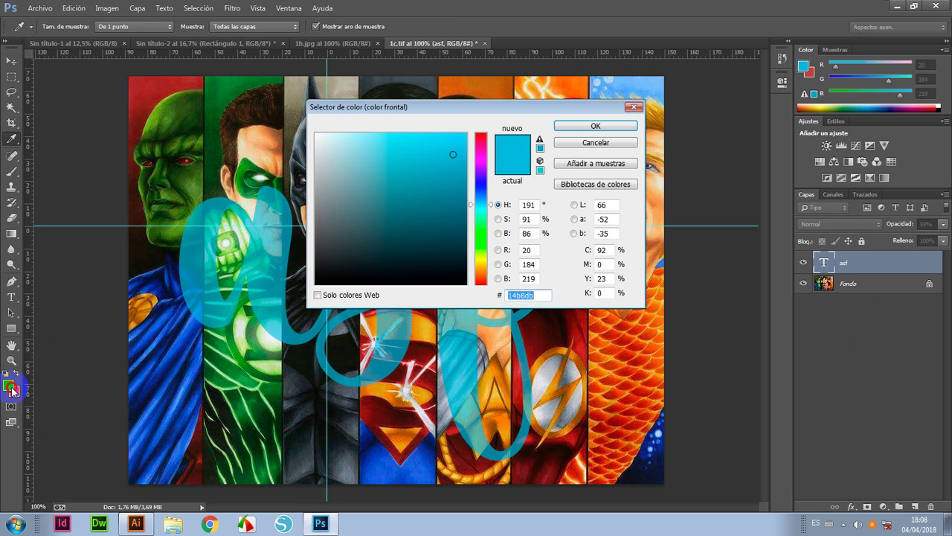
{"action": "left_click", "coordinate": [603, 142]}
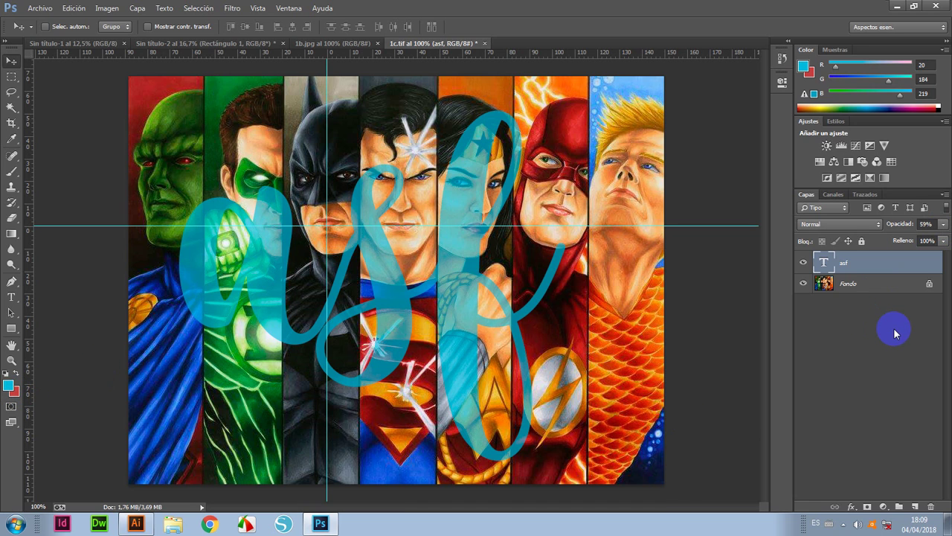
{"action": "left_click", "coordinate": [891, 270]}
- Duplicate the Fondo layer with Duplicar capa to create Fondo copia
{"action": "left_click", "coordinate": [932, 507]}
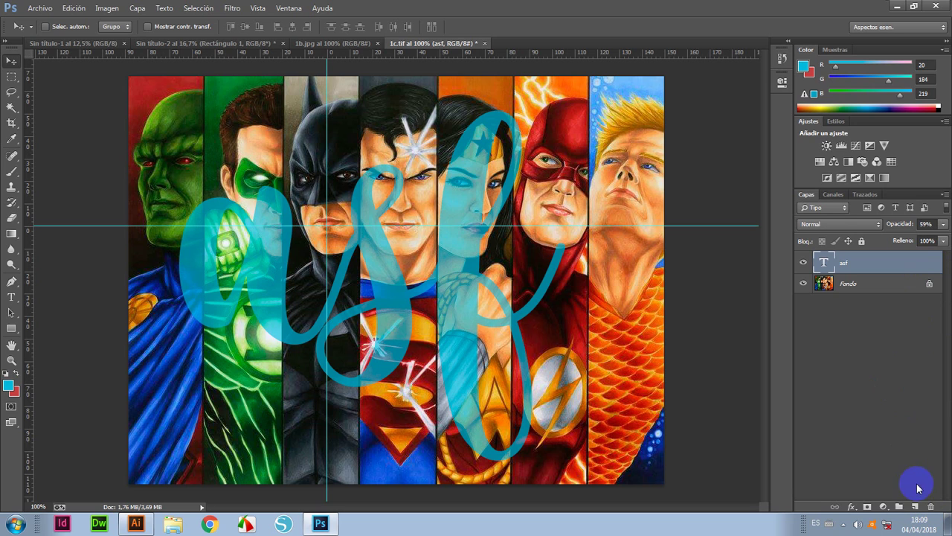
{"action": "left_click", "coordinate": [804, 263]}
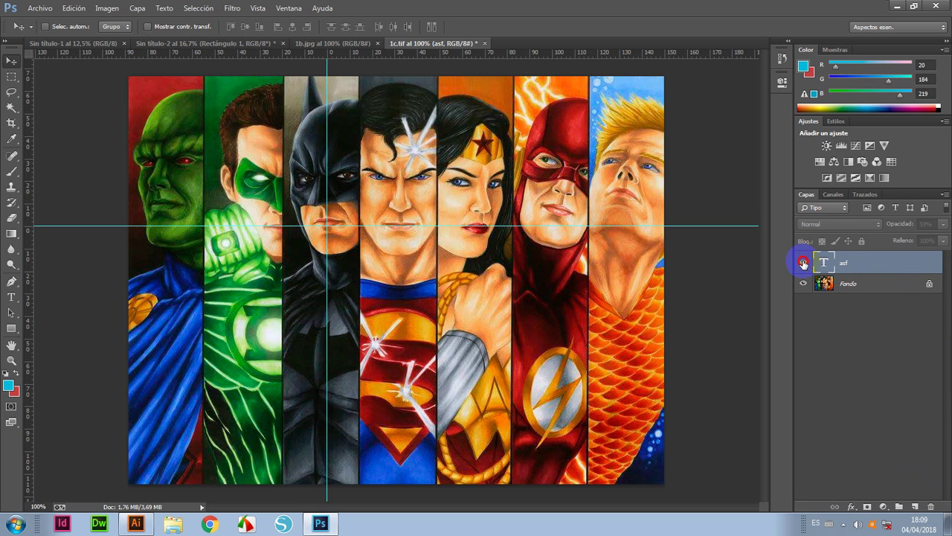
{"action": "left_click", "coordinate": [803, 263]}
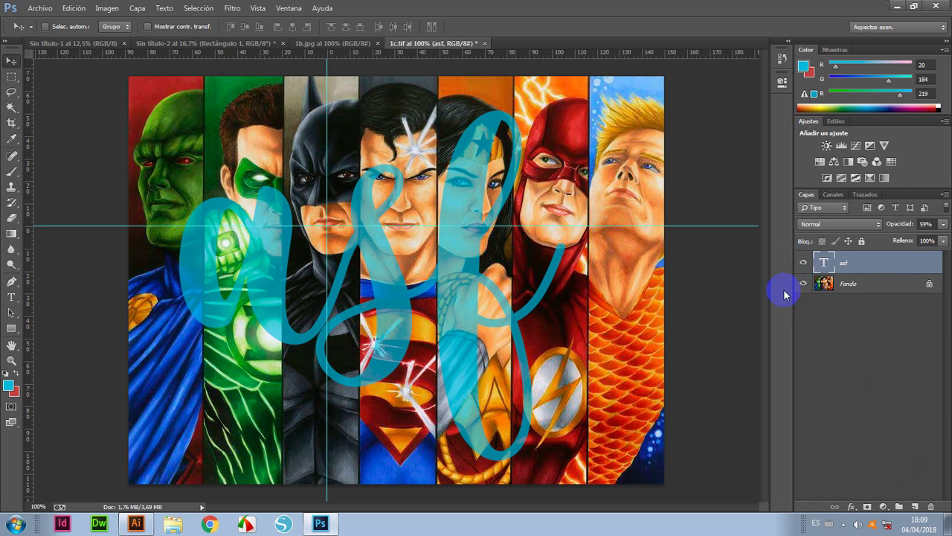
{"action": "left_click", "coordinate": [930, 286]}
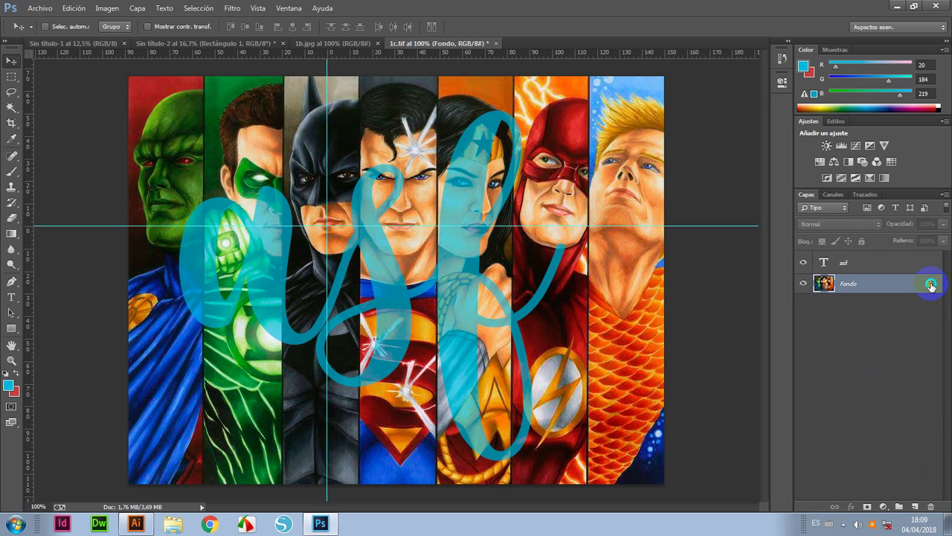
{"action": "right_click", "coordinate": [930, 287]}
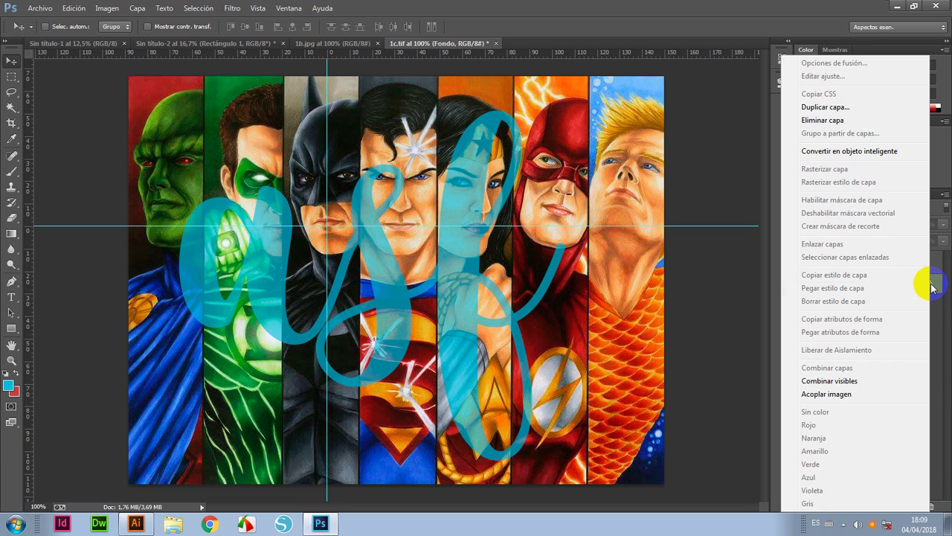
{"action": "left_click", "coordinate": [811, 107]}
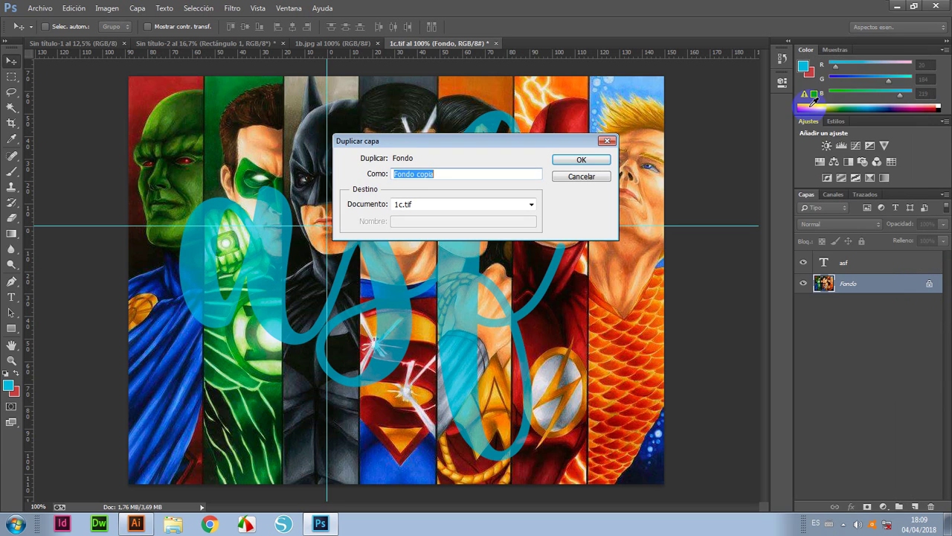
{"action": "left_click", "coordinate": [578, 159]}
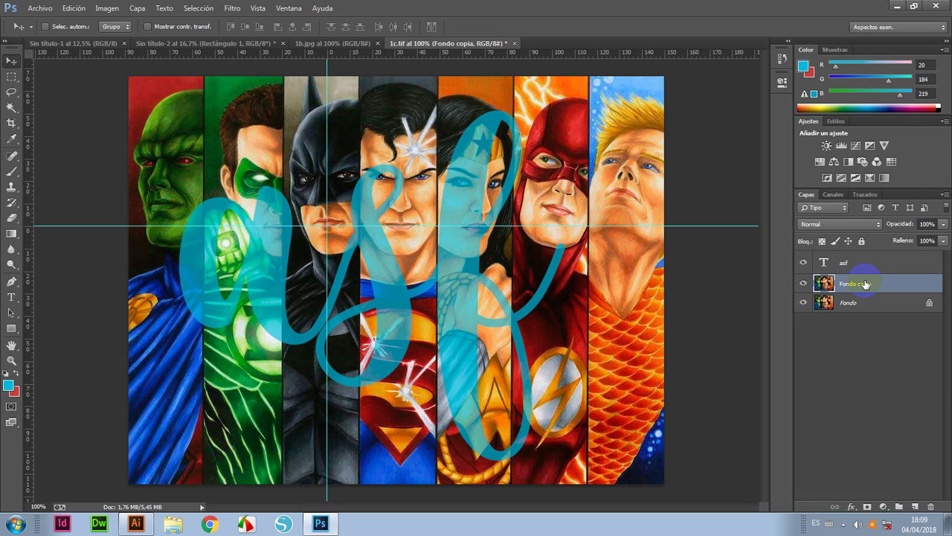
- Turn off visibility of the original Fondo layer and apply Lock All to the asf text layer
{"action": "left_click", "coordinate": [804, 303]}
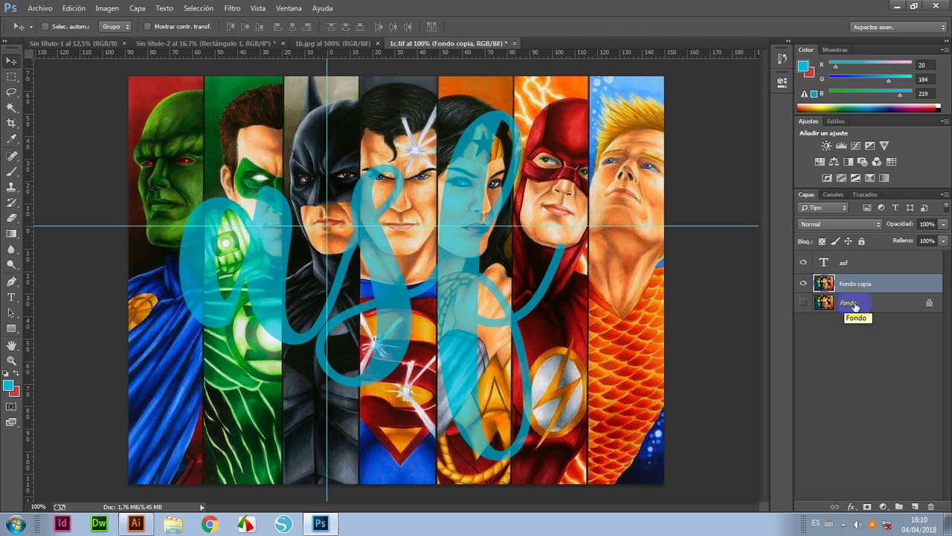
{"action": "left_click", "coordinate": [804, 302]}
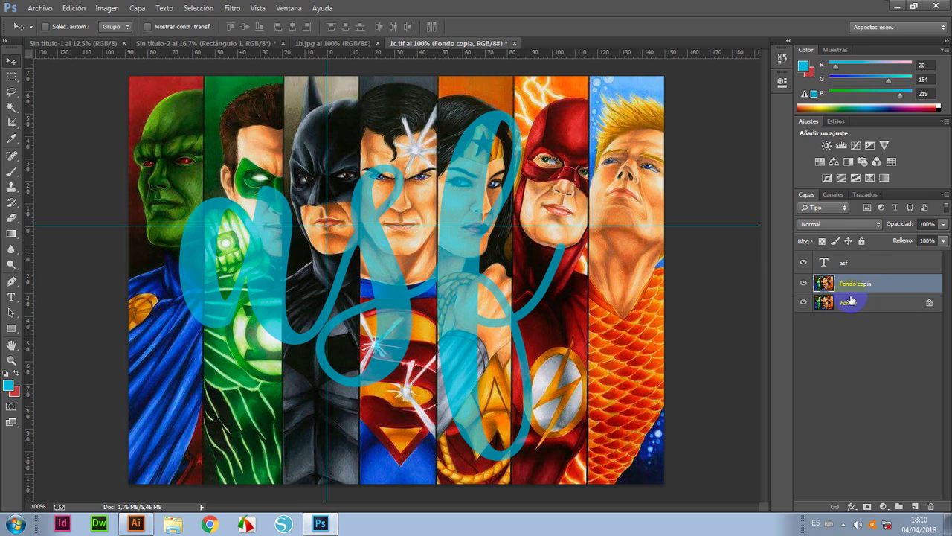
{"action": "left_click", "coordinate": [872, 283]}
{"action": "left_click", "coordinate": [804, 303]}
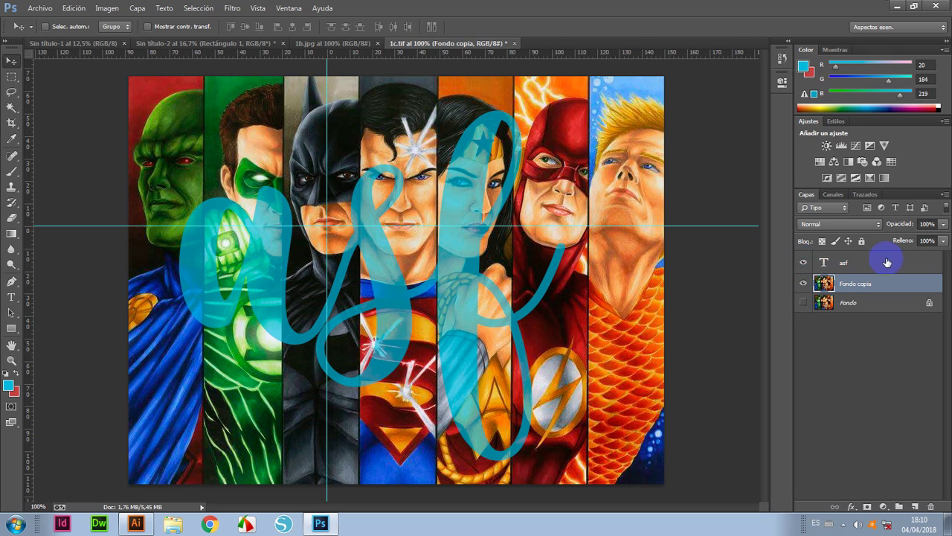
{"action": "left_click", "coordinate": [909, 261]}
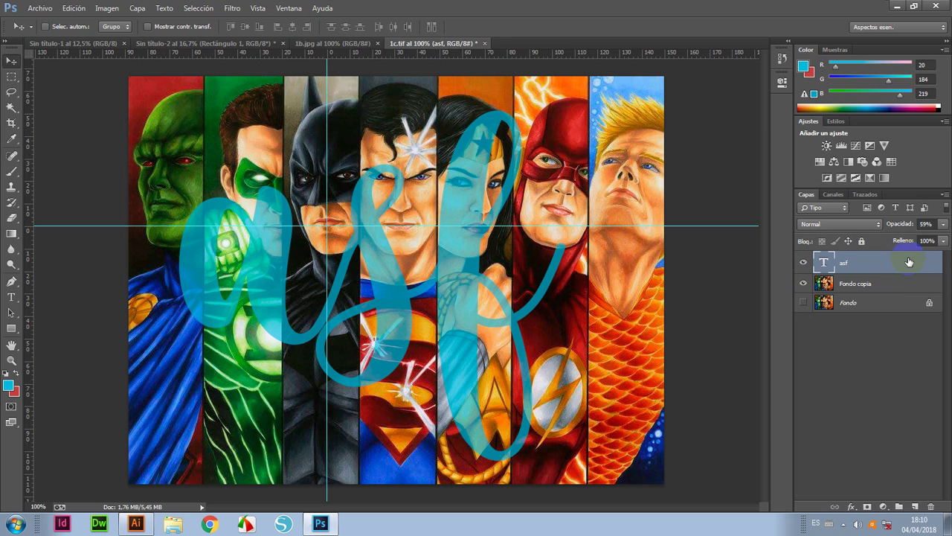
{"action": "left_click", "coordinate": [862, 241]}
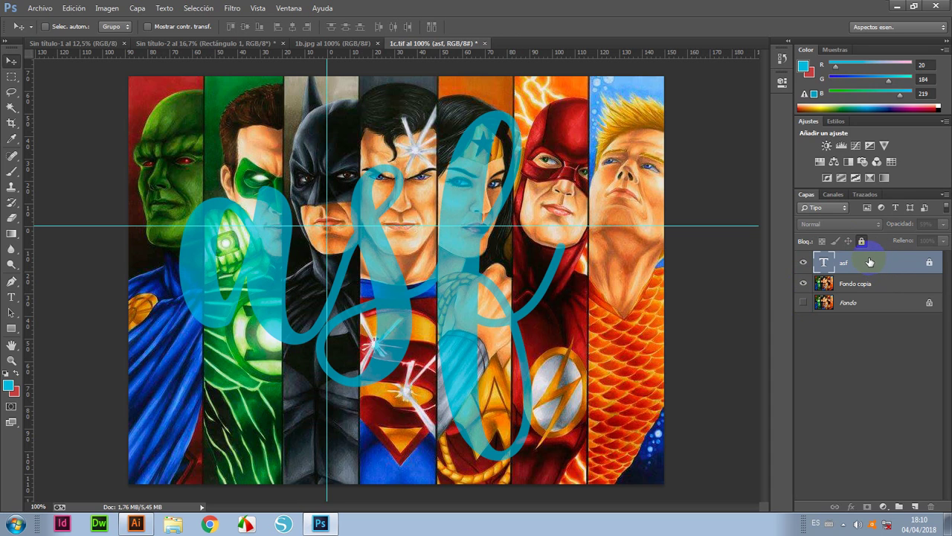
- Unlock the asf layer, try it beneath Fondo copia, then drag it back on top
{"action": "left_click", "coordinate": [861, 242]}
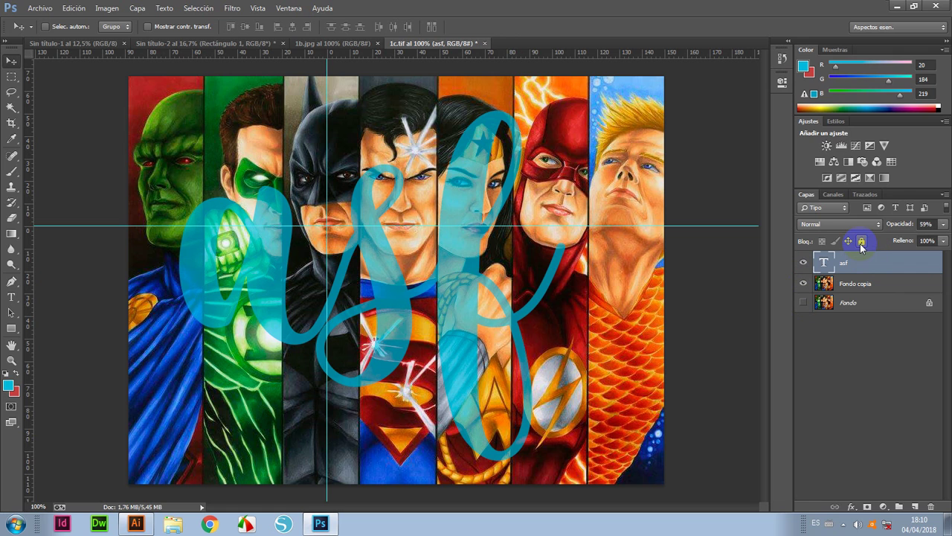
{"action": "left_click_drag", "start_coordinate": [866, 261], "coordinate": [872, 296]}
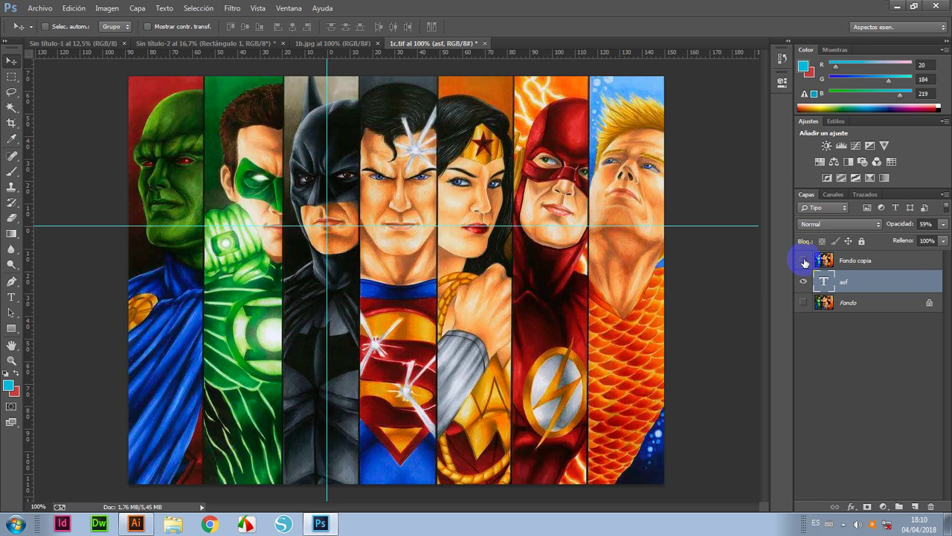
{"action": "left_click", "coordinate": [803, 261]}
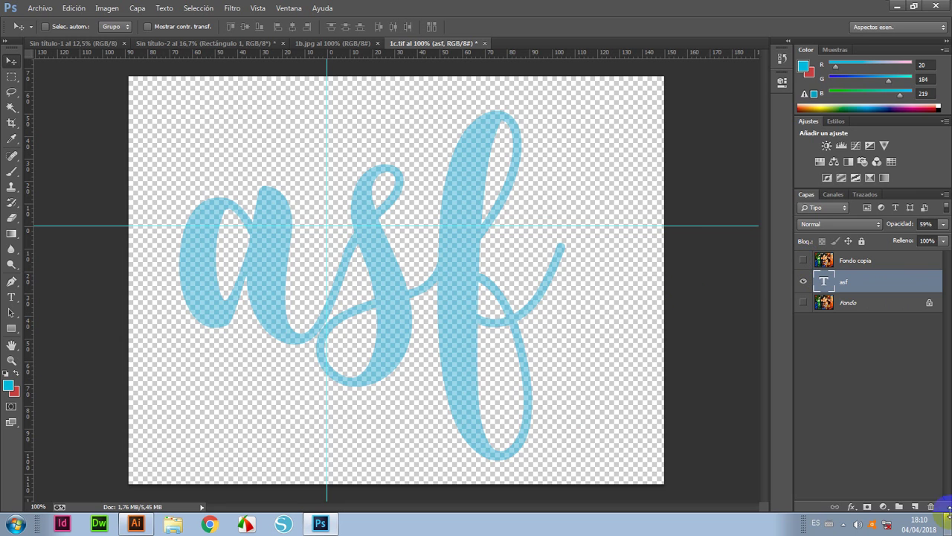
{"action": "left_click", "coordinate": [803, 260]}
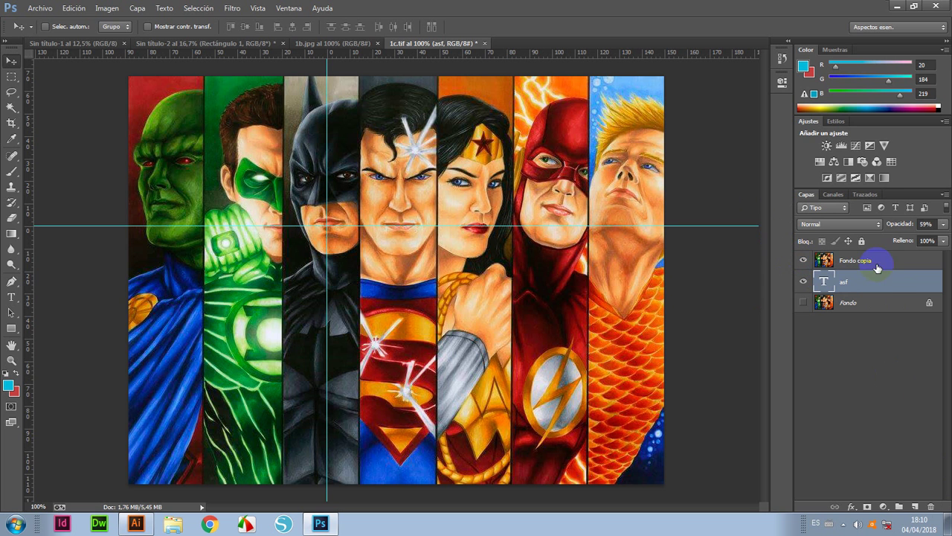
{"action": "left_click_drag", "start_coordinate": [891, 286], "coordinate": [883, 256]}
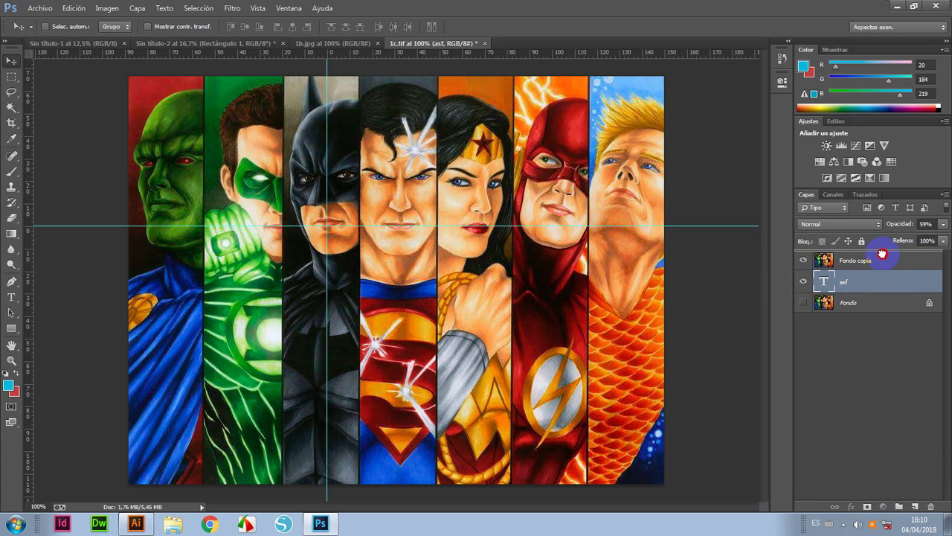